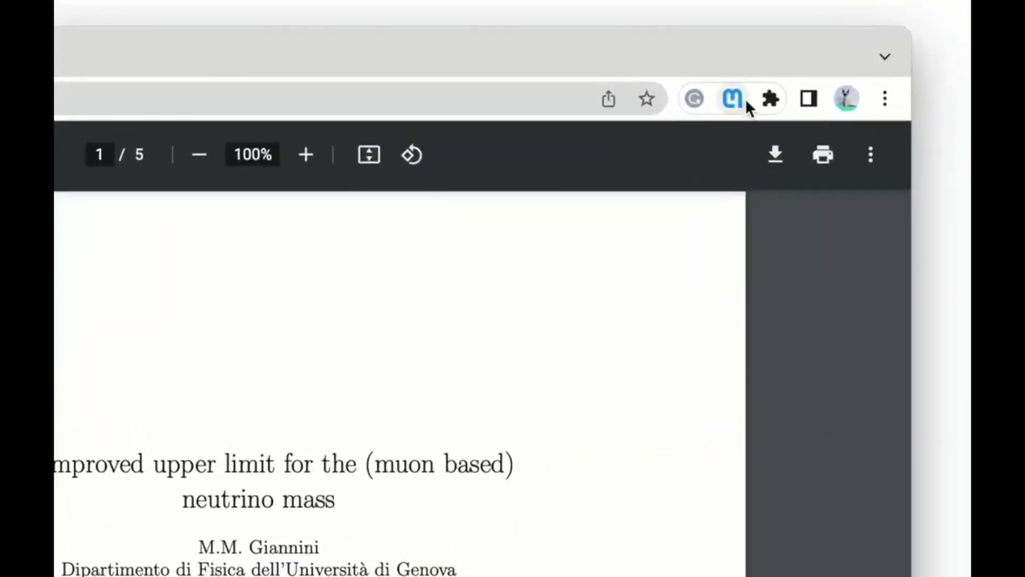
# - Upload the neutrino-mass PDF to Snip through the Mathpix extension and view it in reader mode
pyautogui.click(734, 99)
pyautogui.click(581, 354)
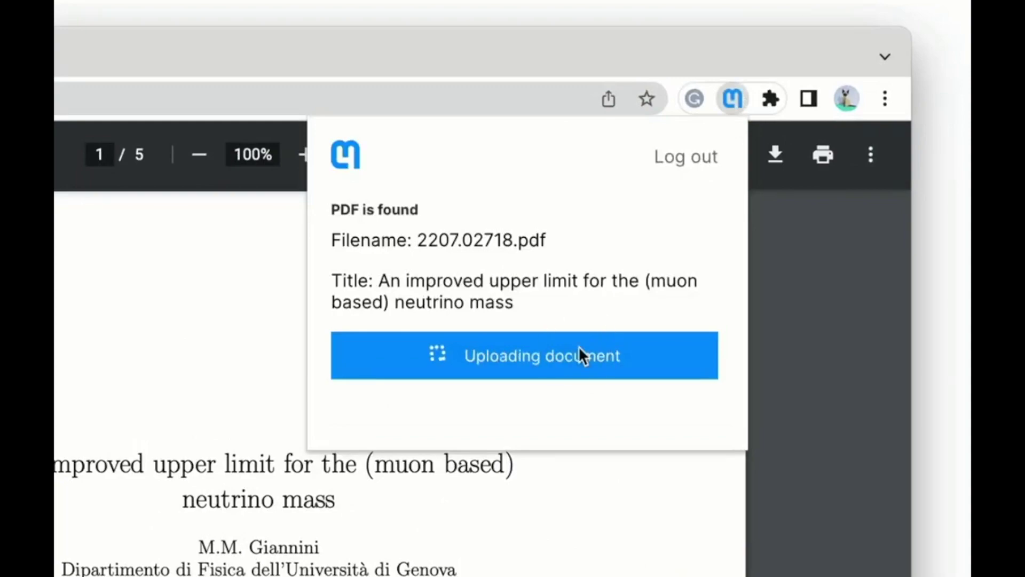
pyautogui.click(407, 355)
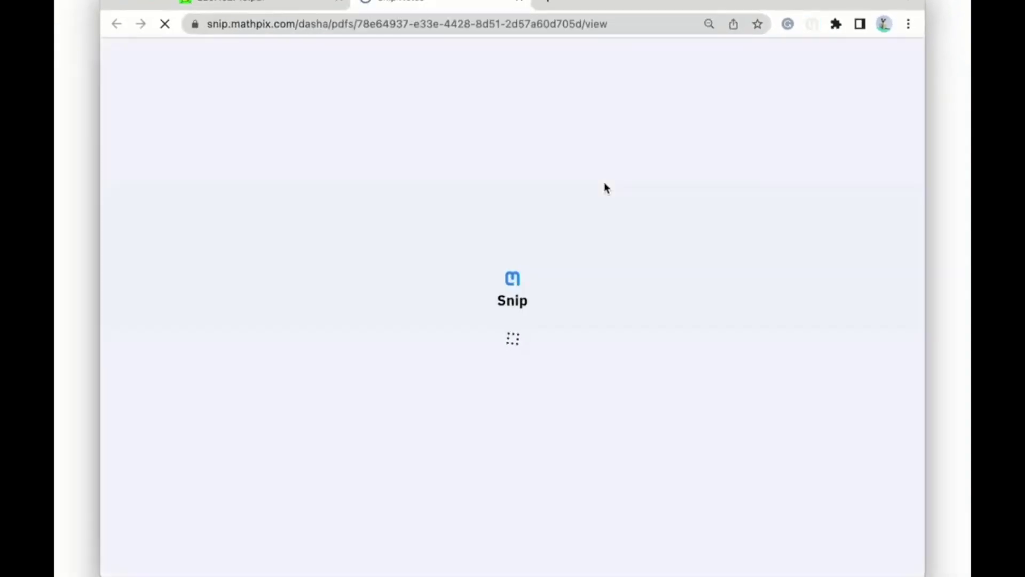
pyautogui.scroll(-10, 612, 182)
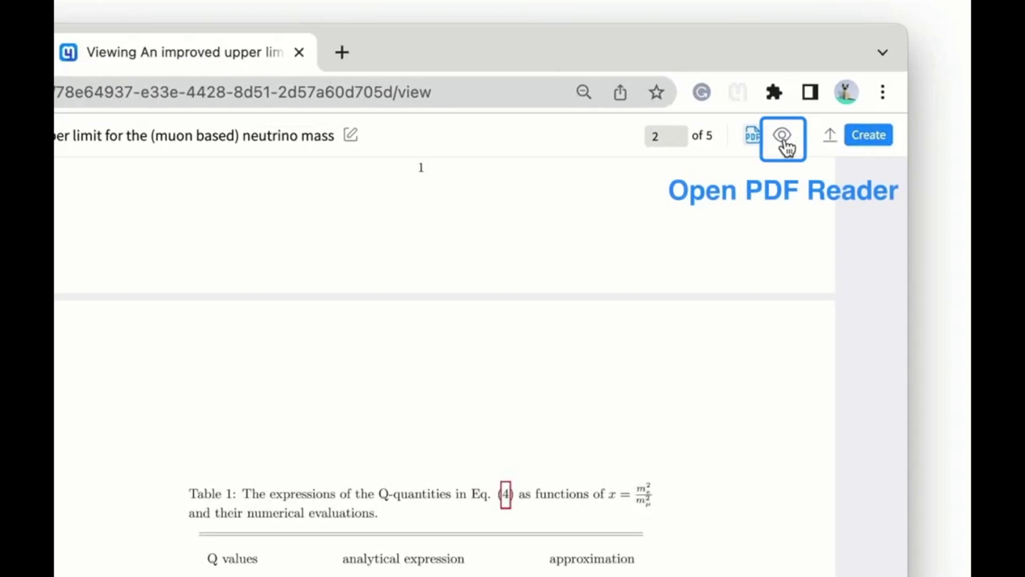
pyautogui.click(842, 53)
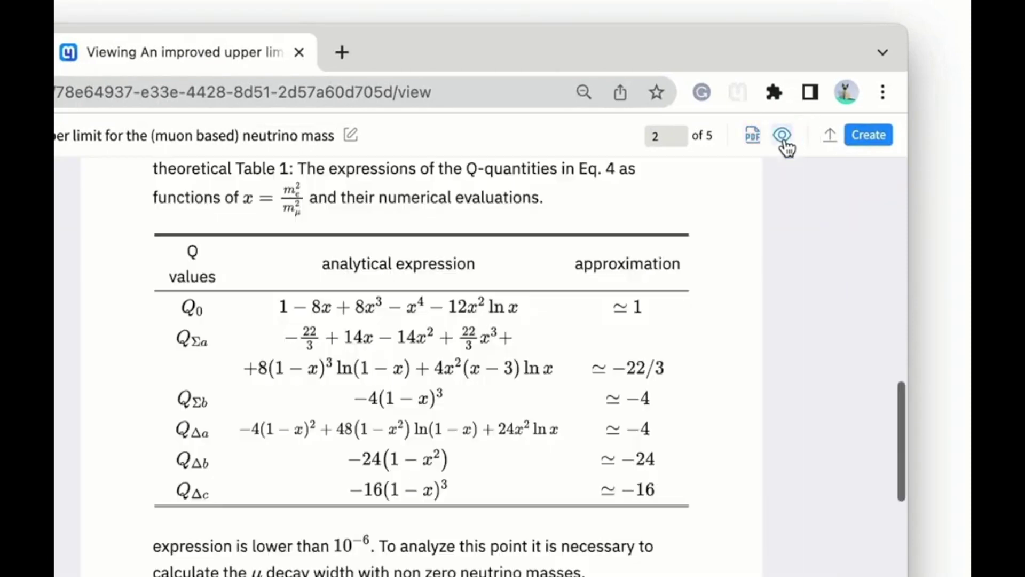
pyautogui.scroll(-10, 590, 408)
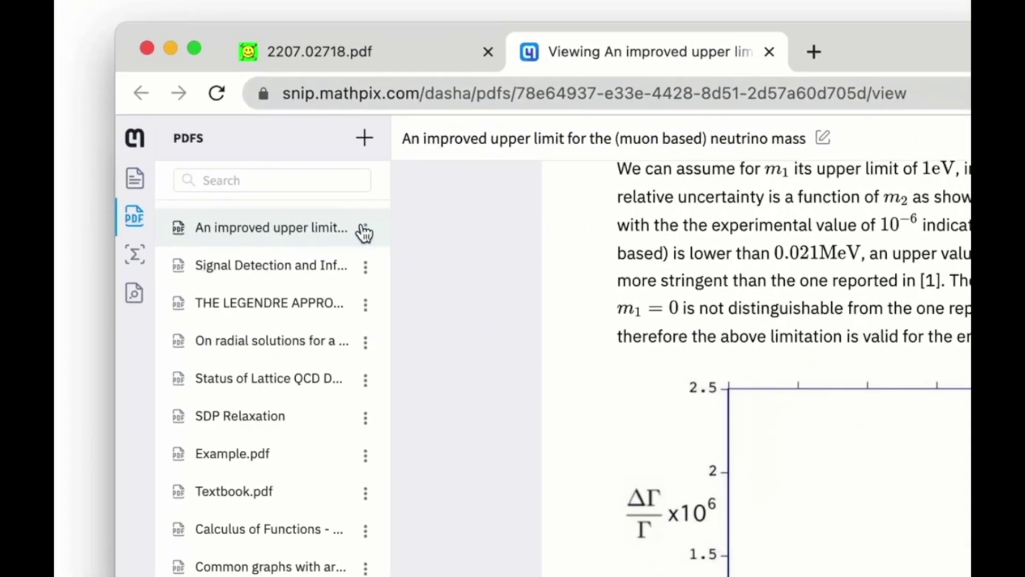
# - Create a new note from the PDF, edit its LaTeX source, and bring up its export options
pyautogui.click(260, 111)
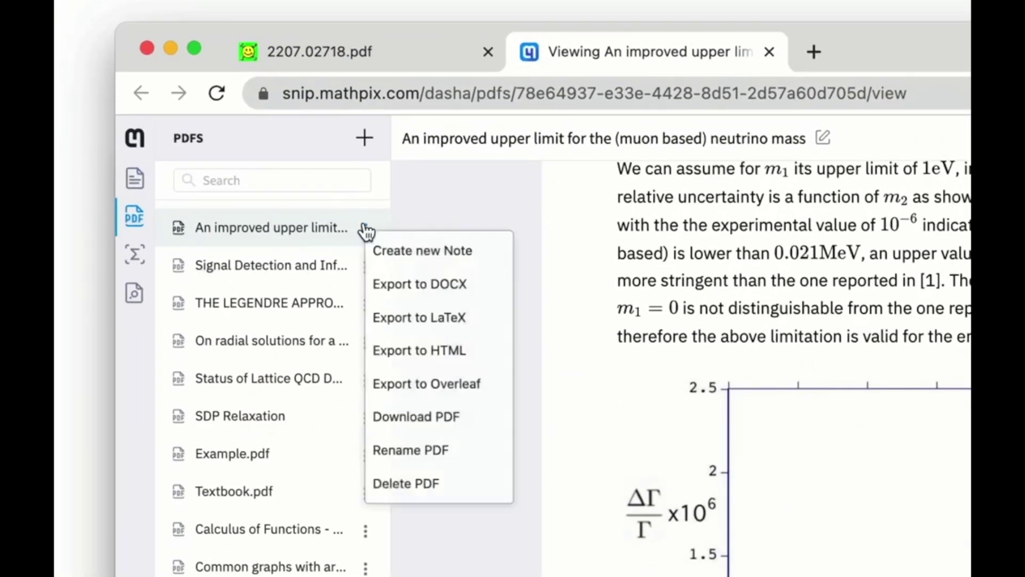
pyautogui.click(395, 255)
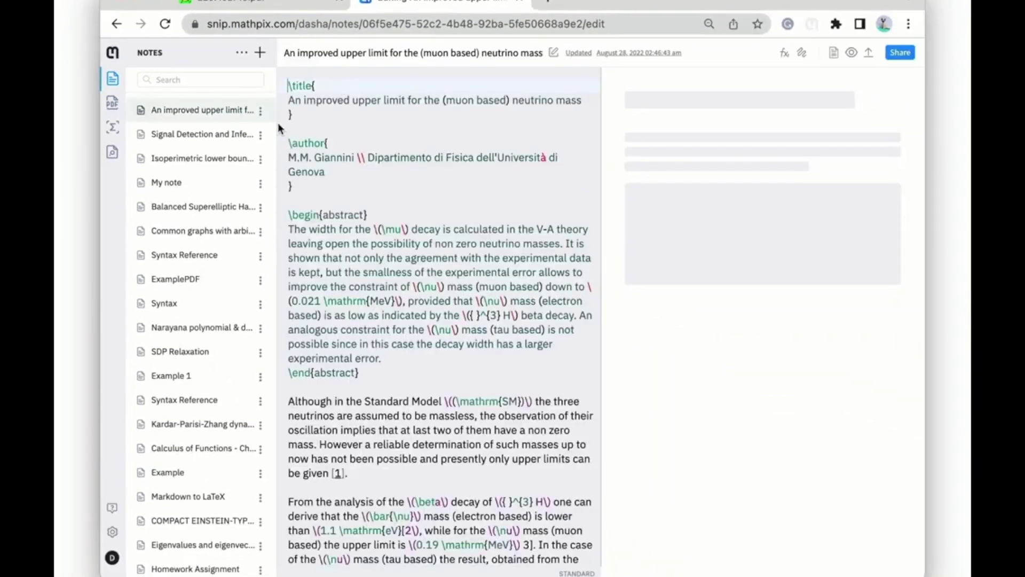
pyautogui.click(309, 114)
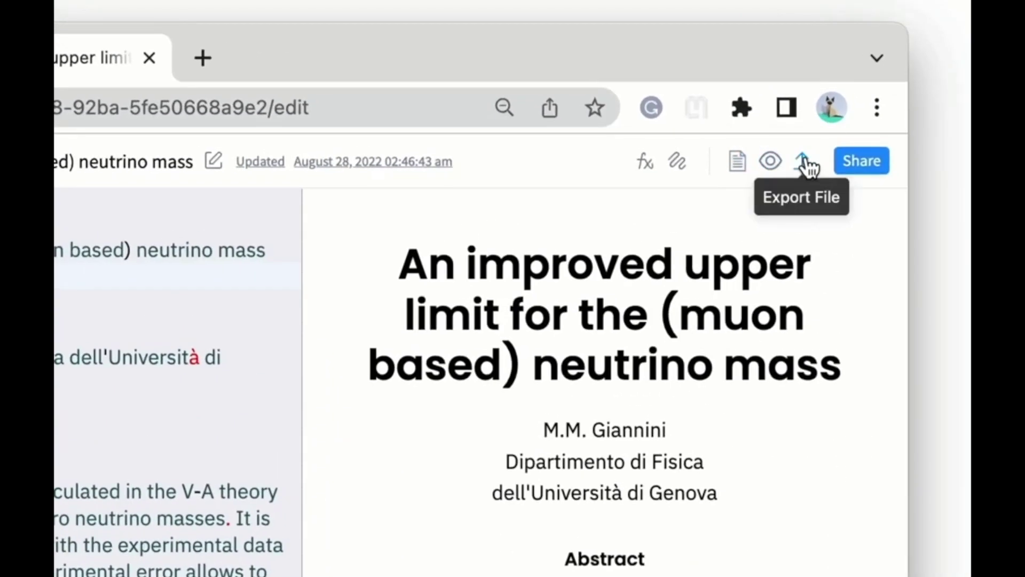
pyautogui.click(868, 52)
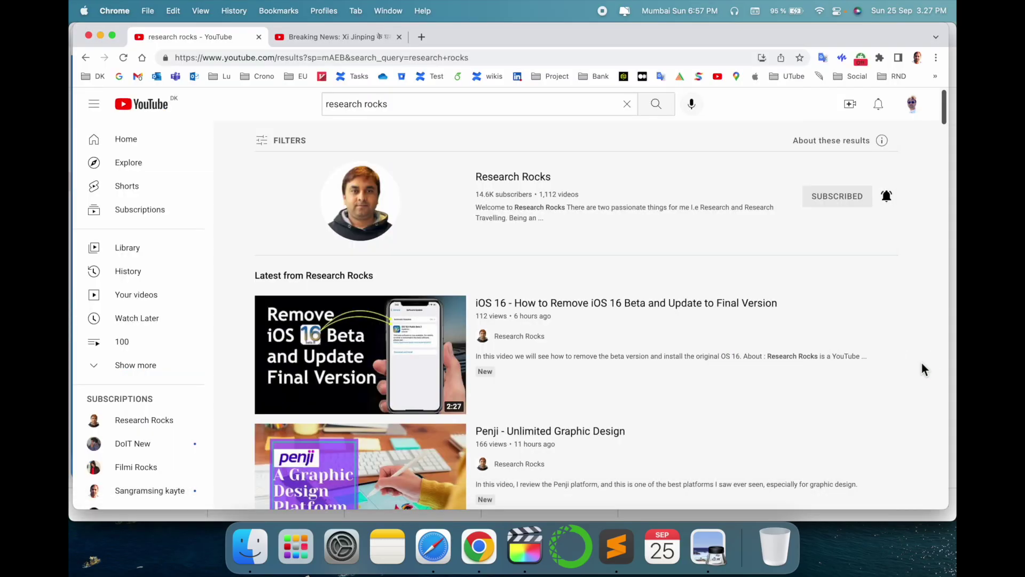
# - Visit the Research Rocks channel page, then start a blank new tab
pyautogui.click(508, 177)
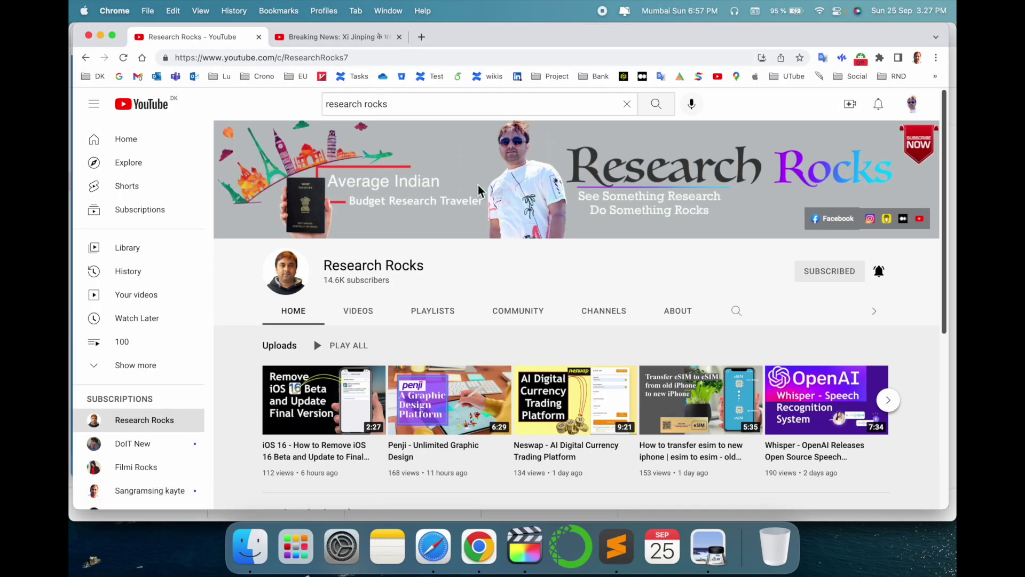
pyautogui.click(422, 36)
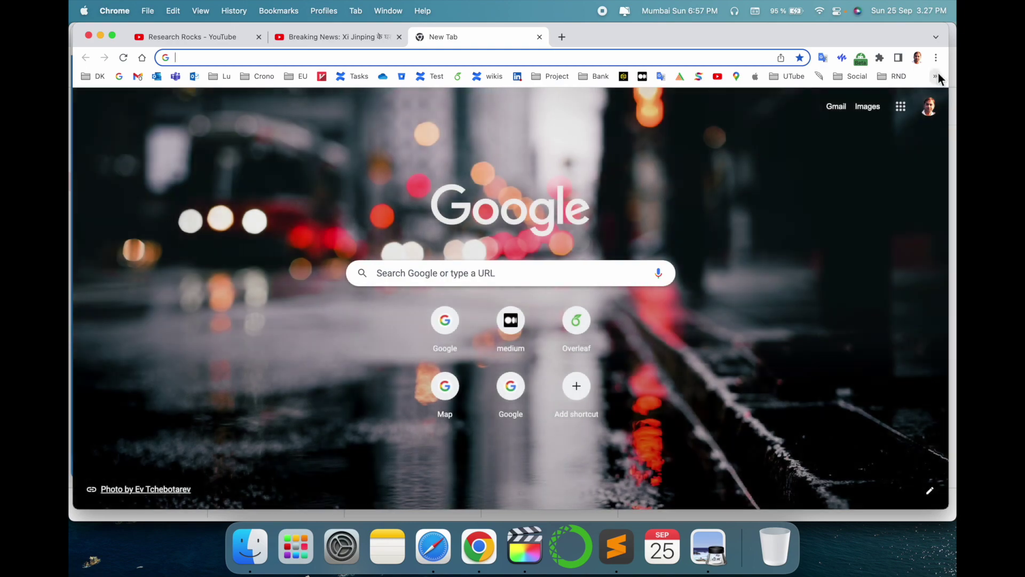
pyautogui.click(936, 76)
# - Go from Settings to the Extensions page and launch the Chrome Web Store
pyautogui.click(937, 57)
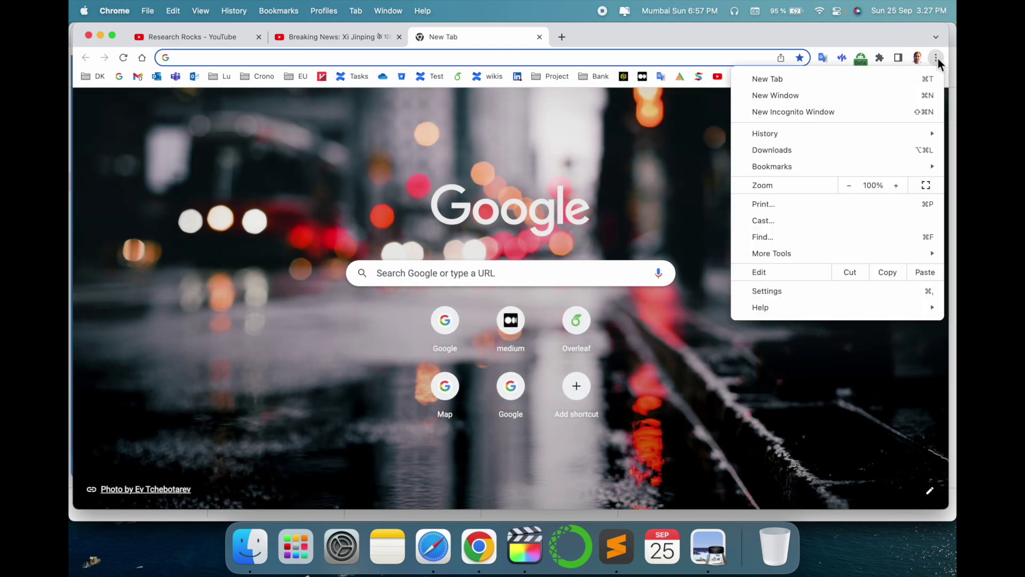
pyautogui.click(766, 290)
pyautogui.click(135, 446)
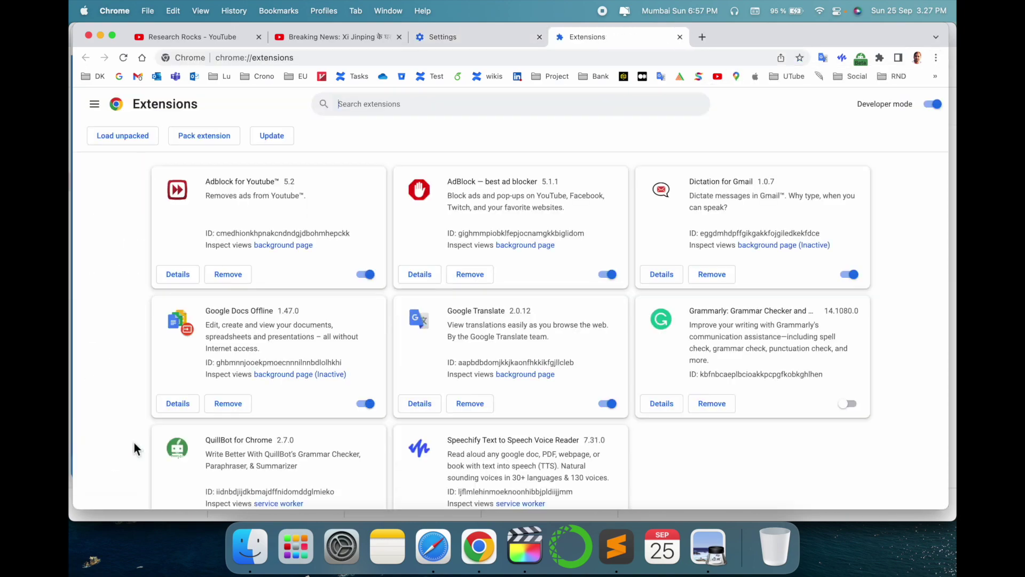
pyautogui.click(97, 105)
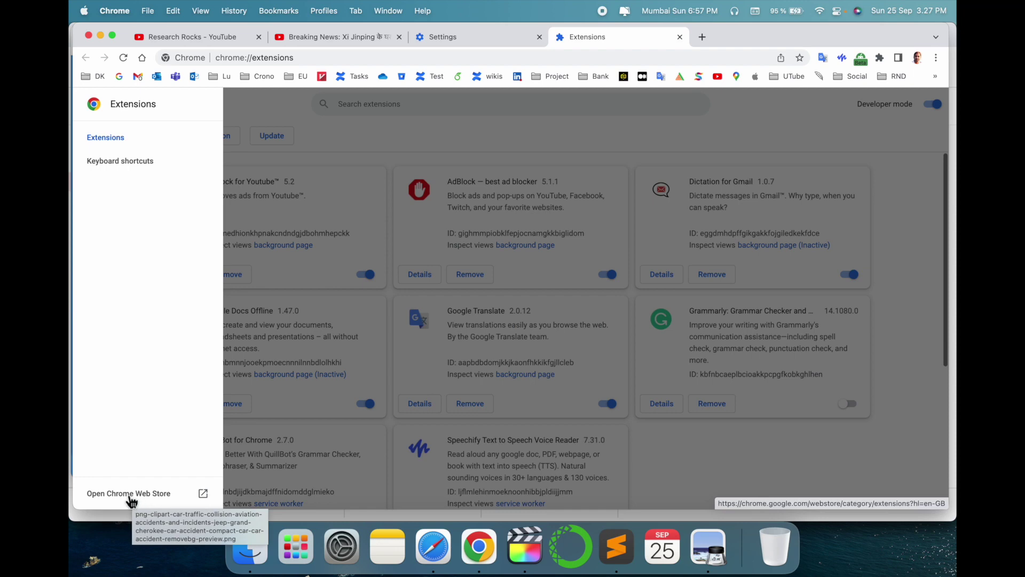
pyautogui.click(128, 497)
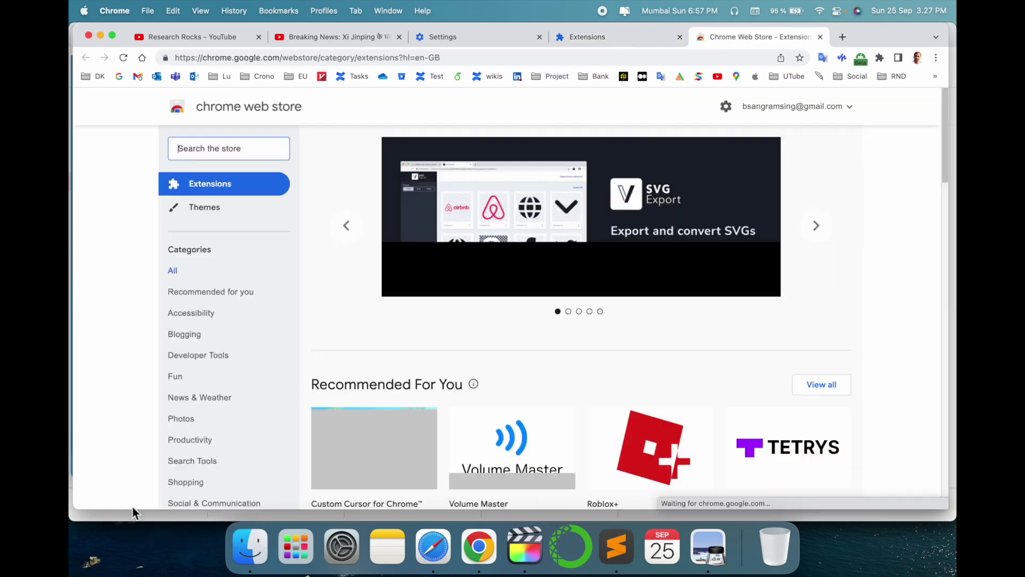
# - Search the Web Store for 'mathpix' and go to the Mathpix Snip extension page
pyautogui.click(211, 152)
pyautogui.write('mathpix')
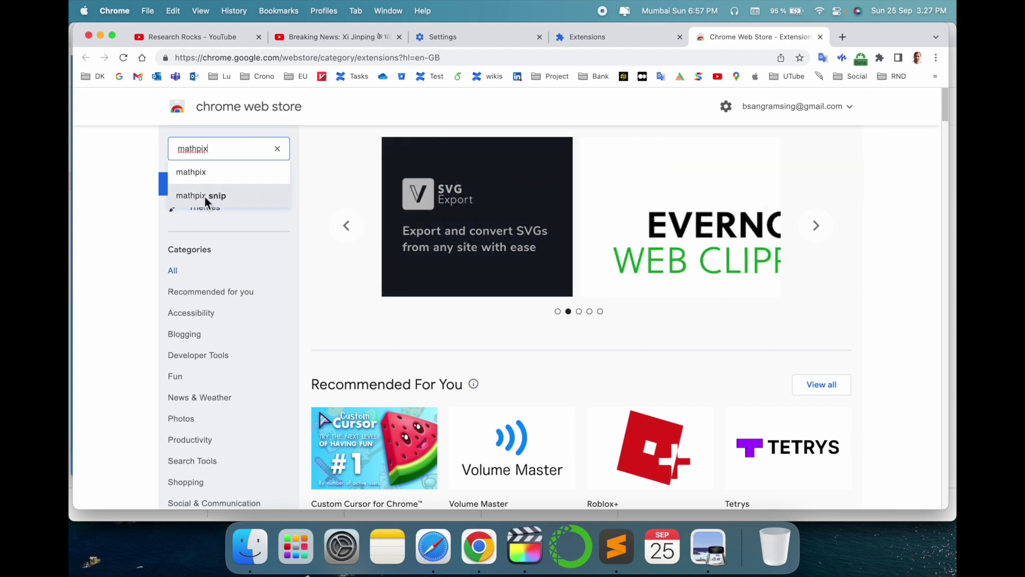
pyautogui.click(206, 196)
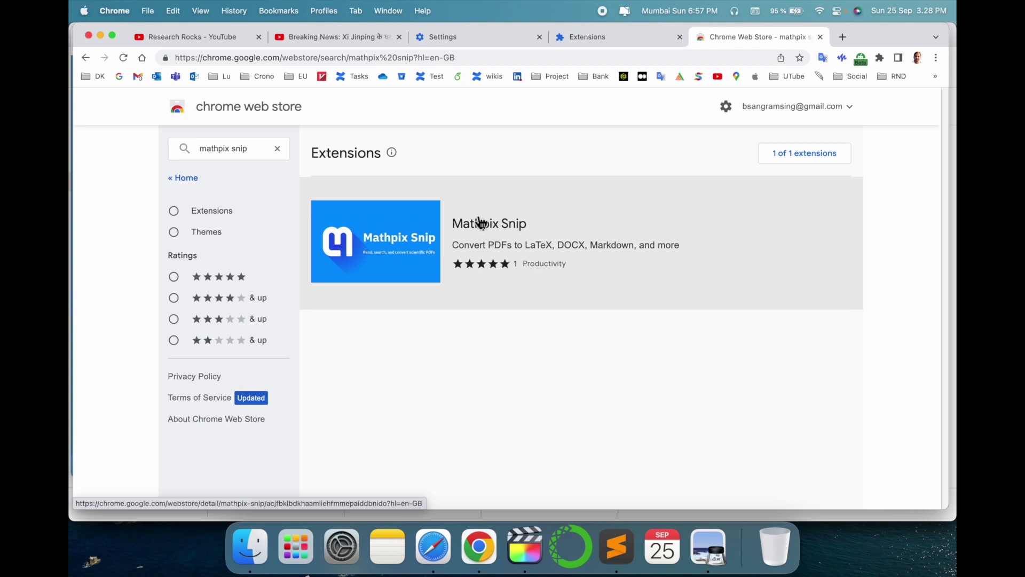
pyautogui.click(478, 223)
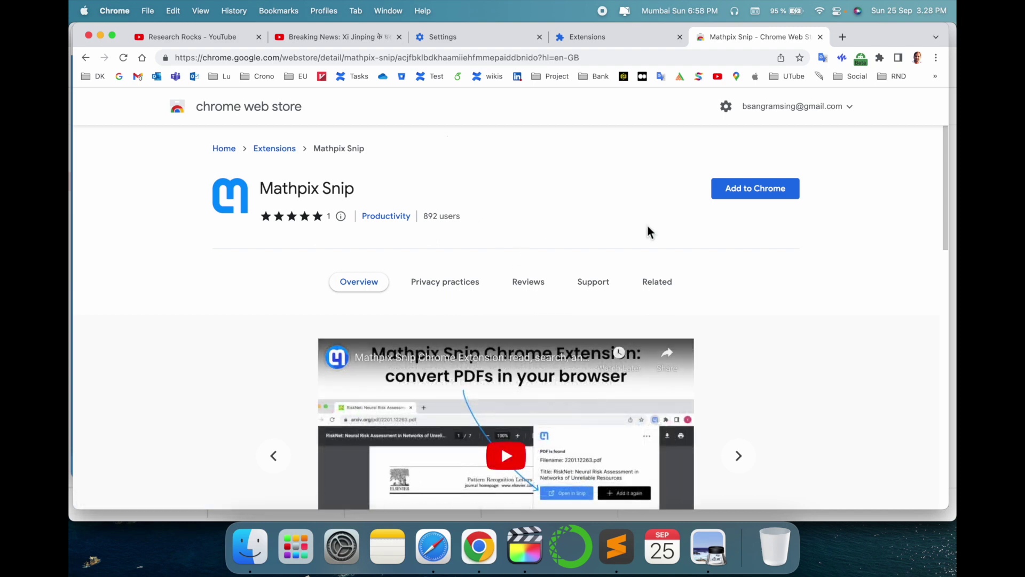
pyautogui.click(451, 62)
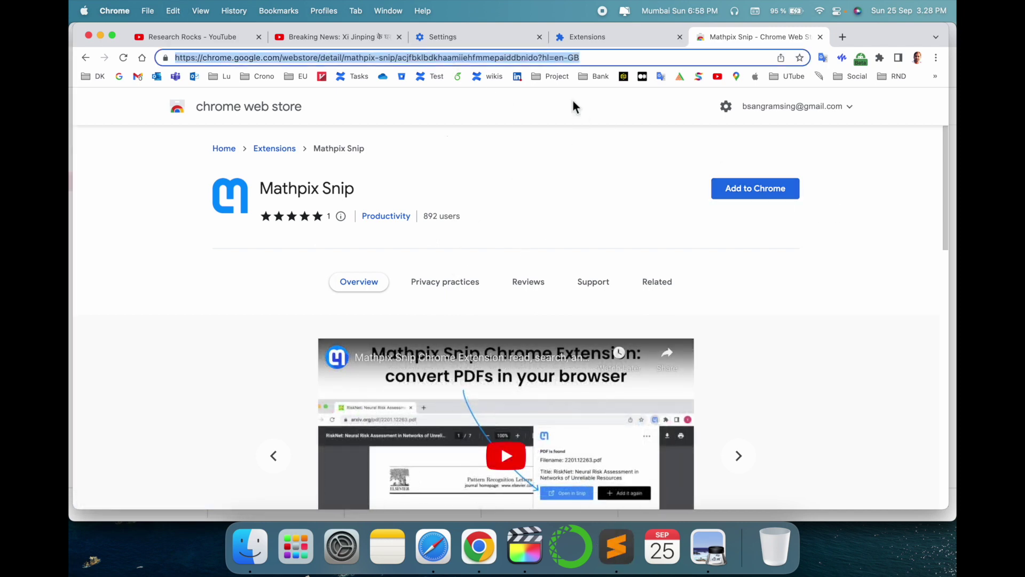
# - Add Mathpix Snip to Chrome and show its toolbar sign-in panel
pyautogui.click(759, 191)
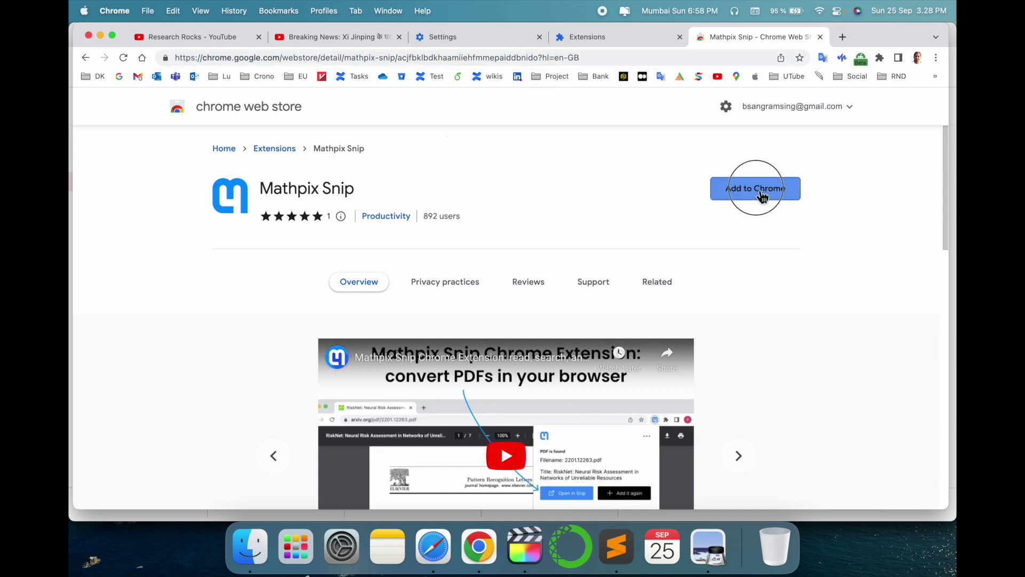
pyautogui.click(575, 294)
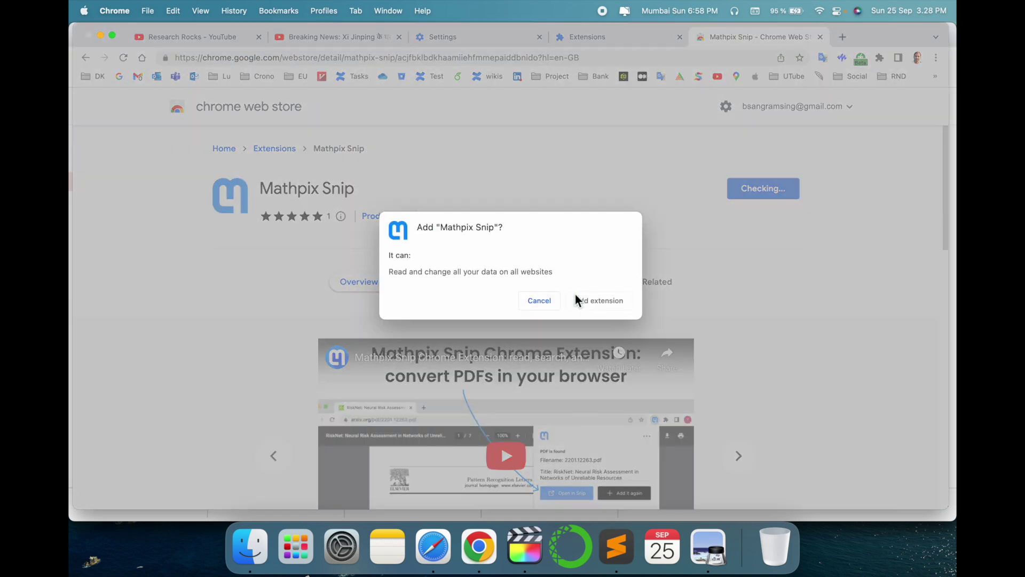
pyautogui.click(576, 293)
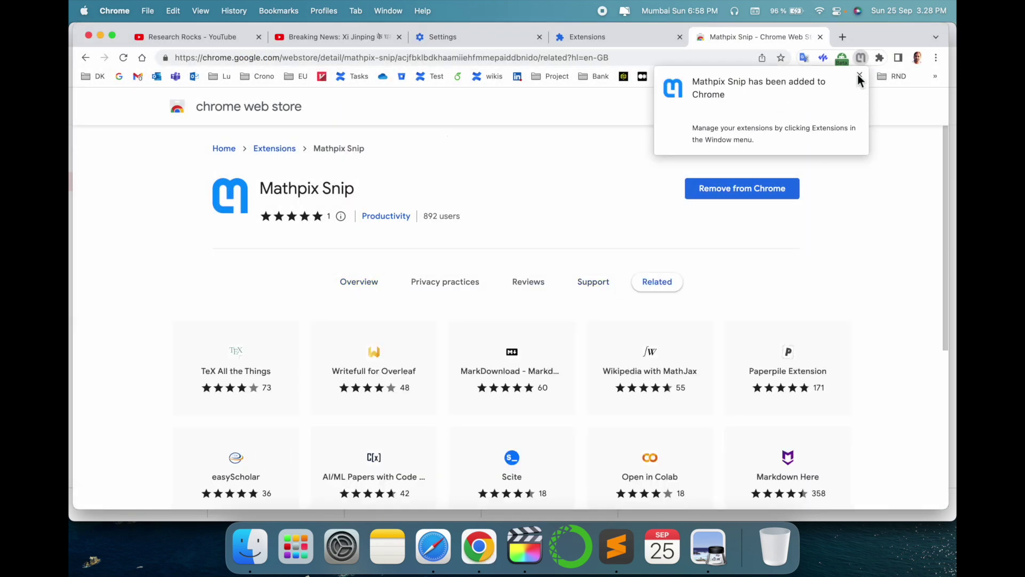
pyautogui.click(860, 58)
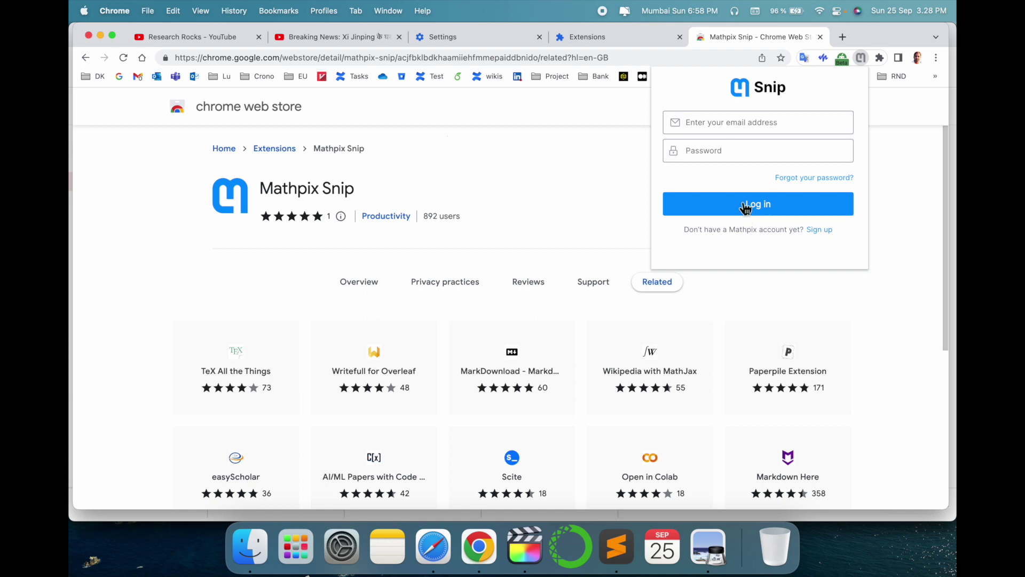
# - Sign up for a Mathpix account, accepting the Terms & Conditions and passing the reCAPTCHA check
pyautogui.click(711, 121)
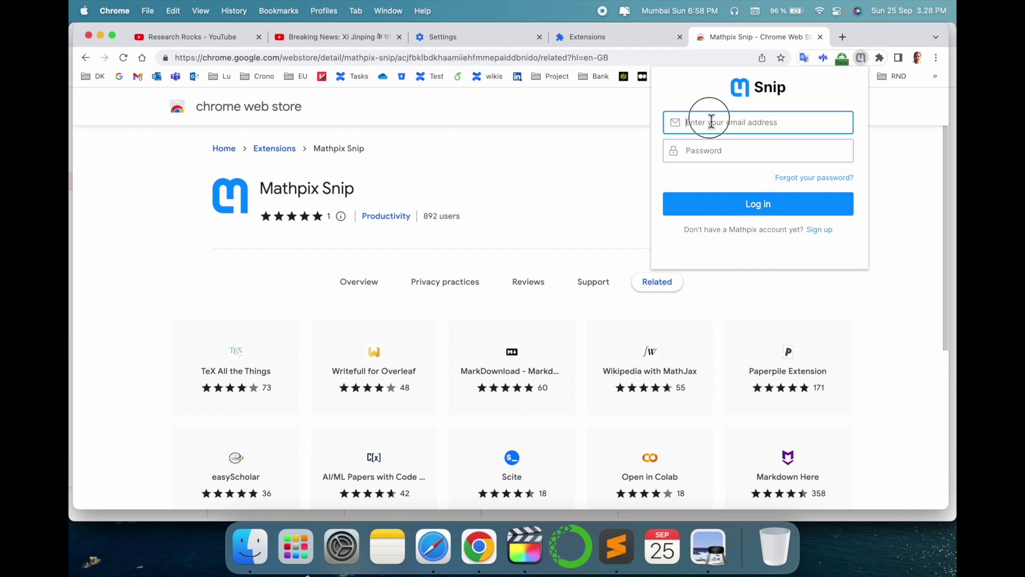
pyautogui.click(820, 230)
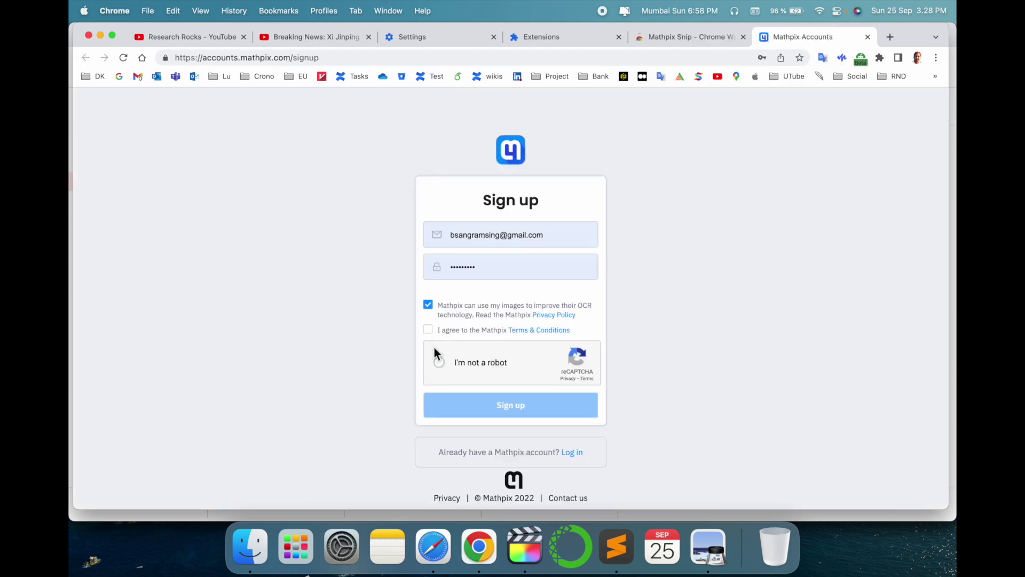
pyautogui.click(442, 361)
pyautogui.click(453, 329)
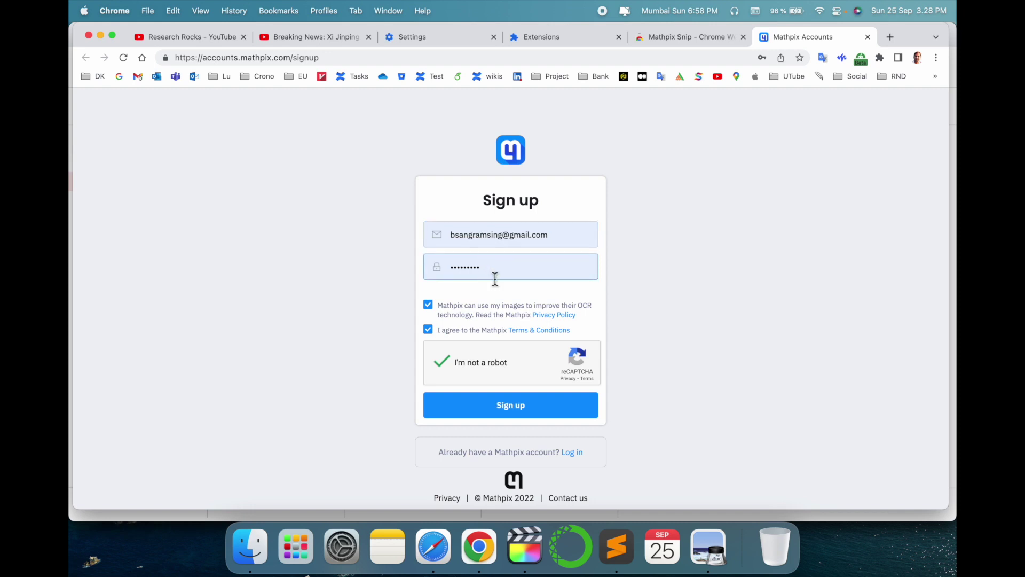
pyautogui.click(510, 407)
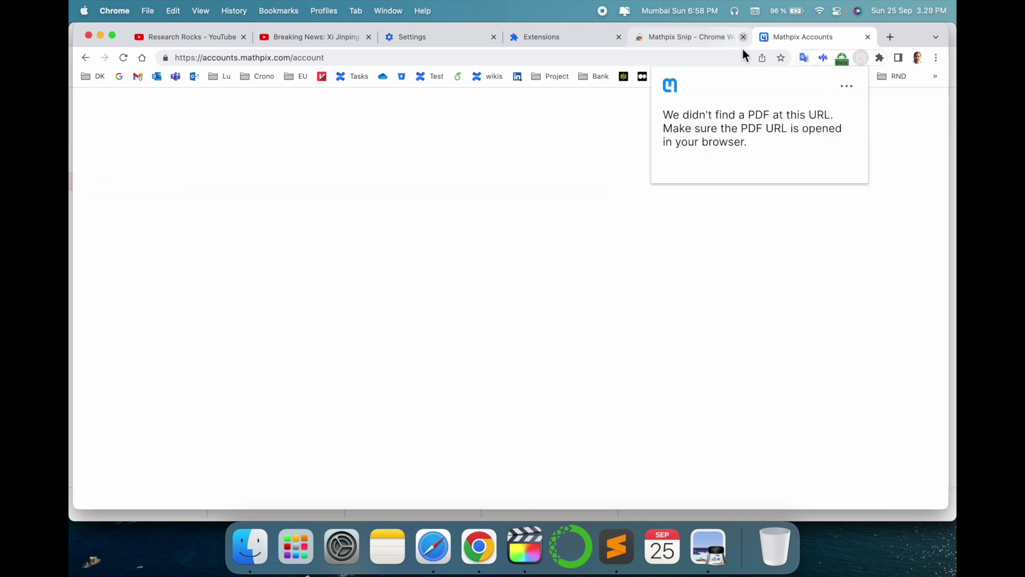
pyautogui.click(771, 215)
pyautogui.click(862, 63)
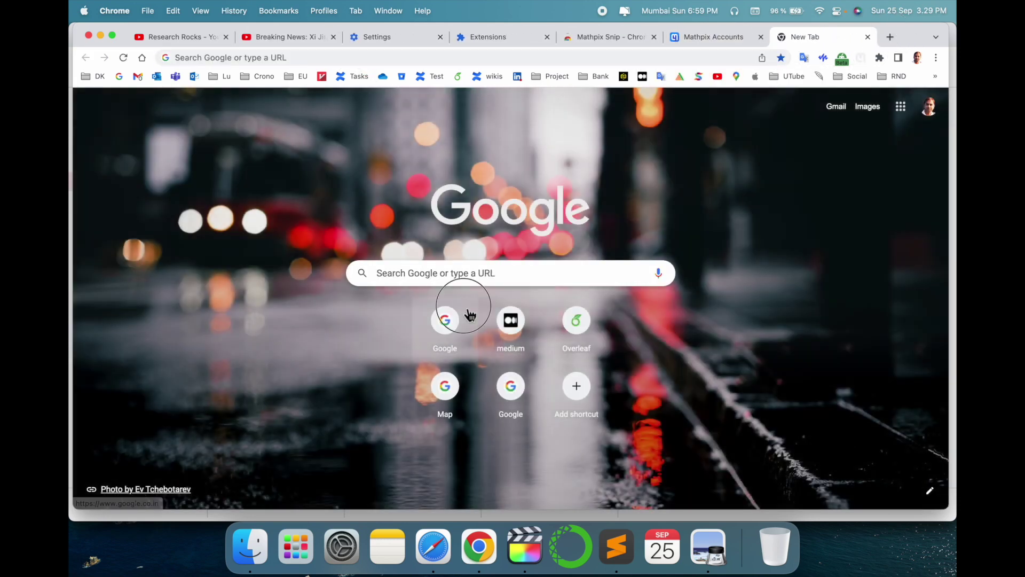
pyautogui.click(470, 315)
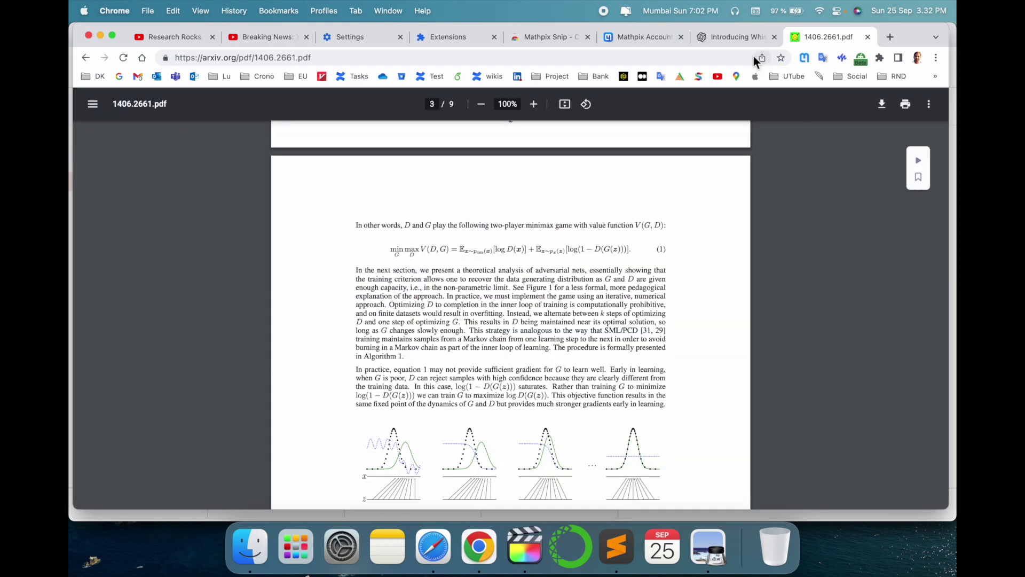
pyautogui.scroll(20, 630, 256)
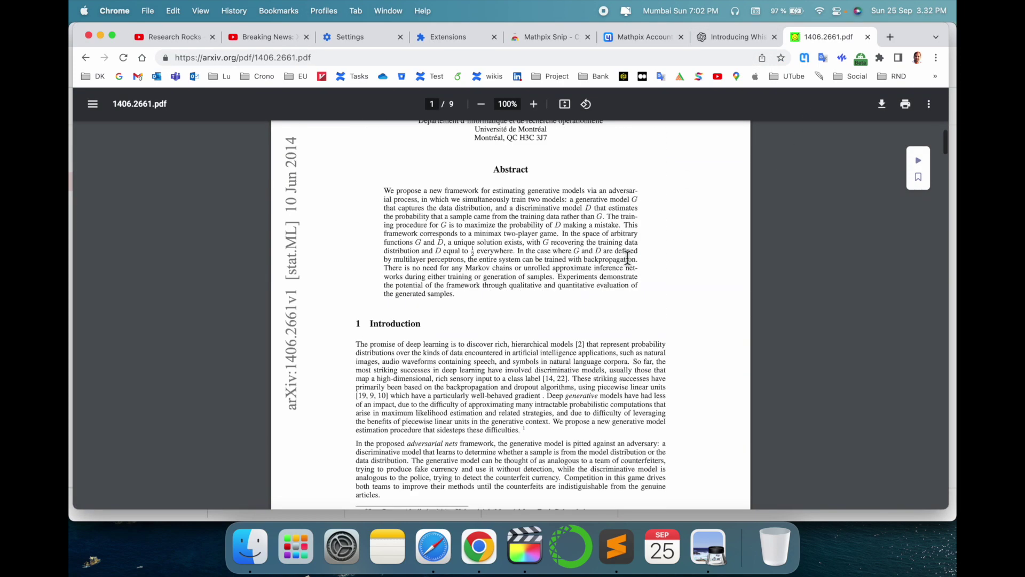
pyautogui.scroll(-15, 608, 257)
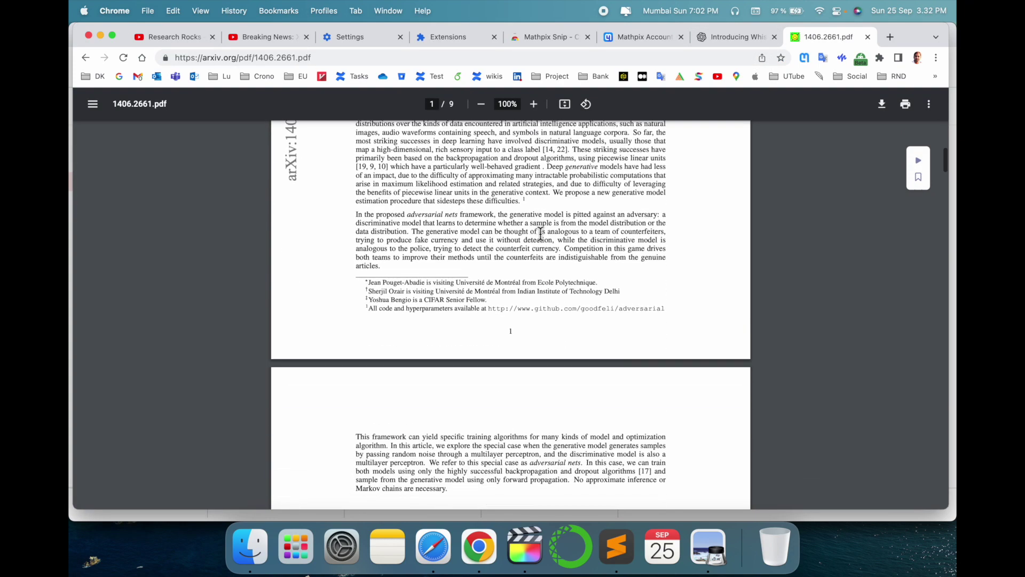
pyautogui.scroll(-5, 544, 231)
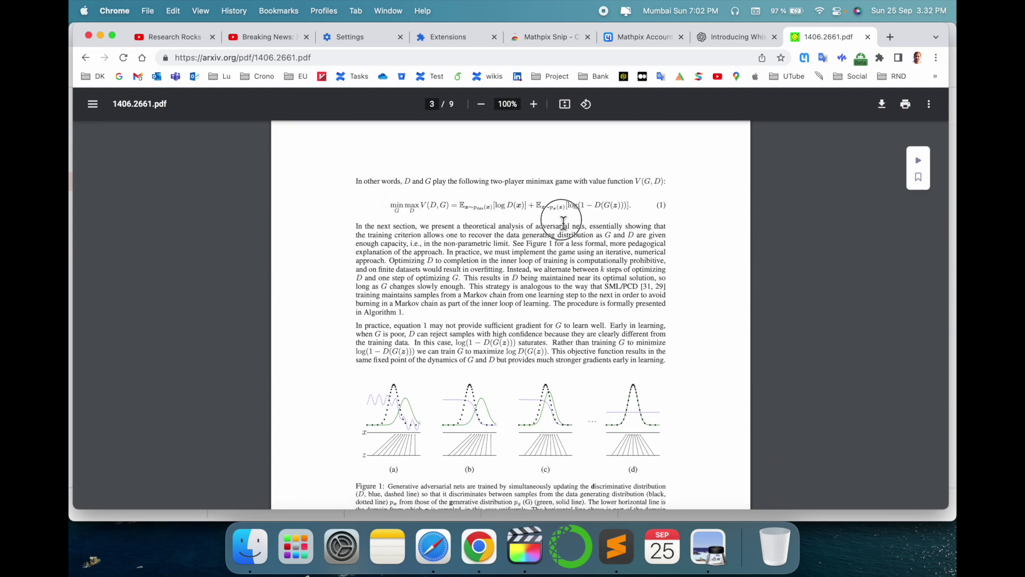
pyautogui.scroll(-1, 634, 211)
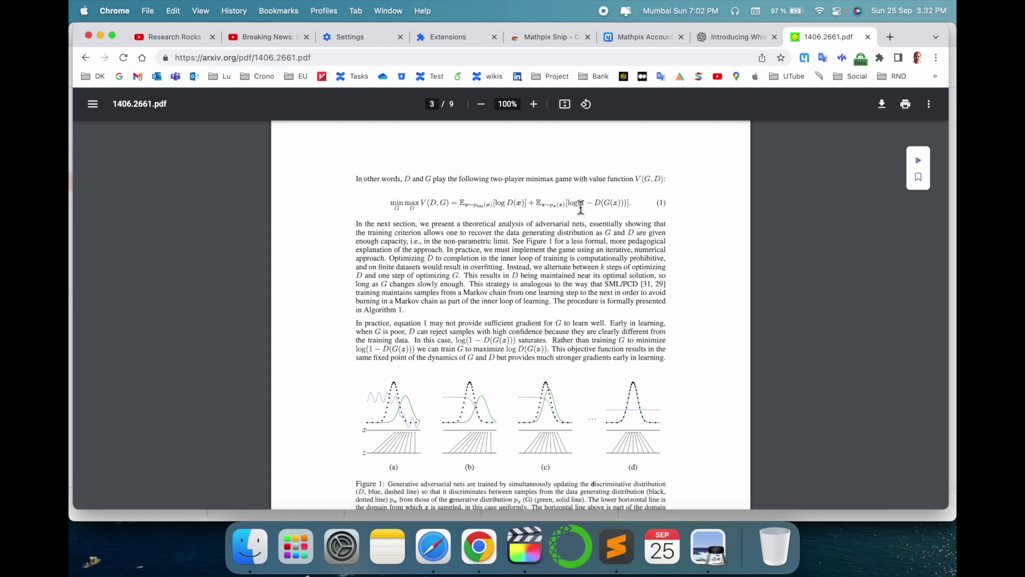
pyautogui.click(753, 39)
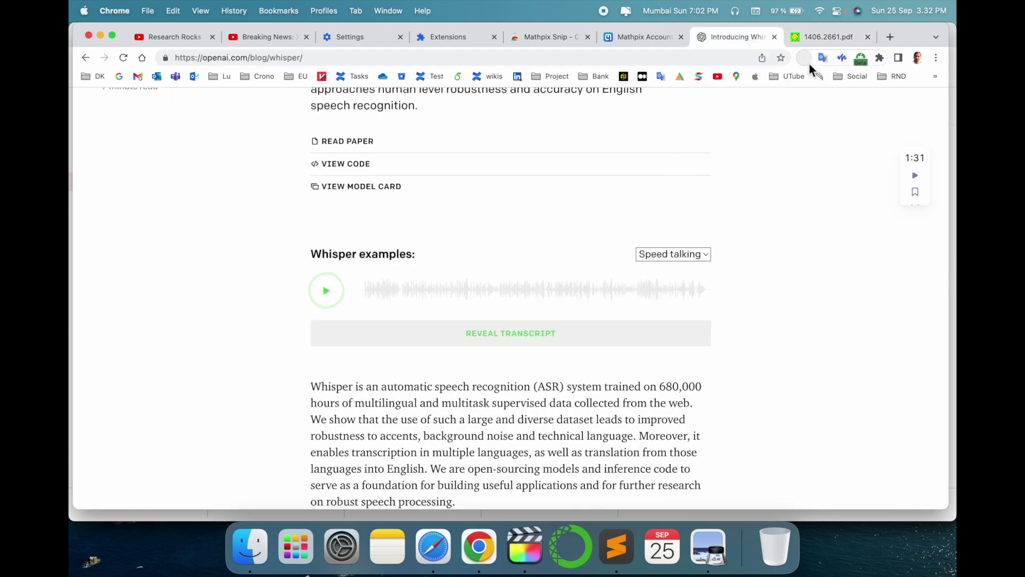
pyautogui.click(813, 36)
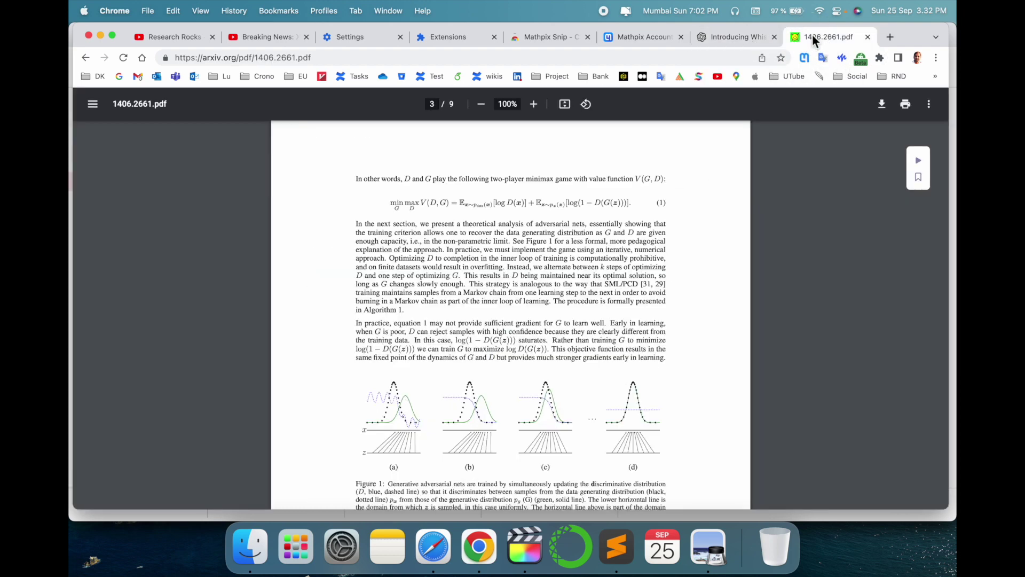
# - Collect the GAN paper with the Mathpix extension and view it in the Snip web app
pyautogui.click(803, 59)
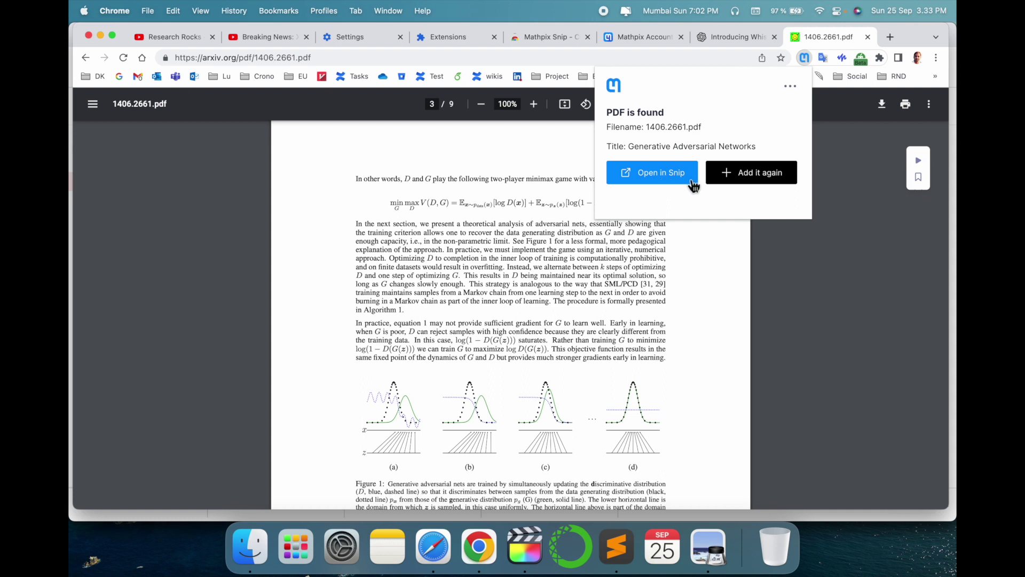
pyautogui.click(660, 178)
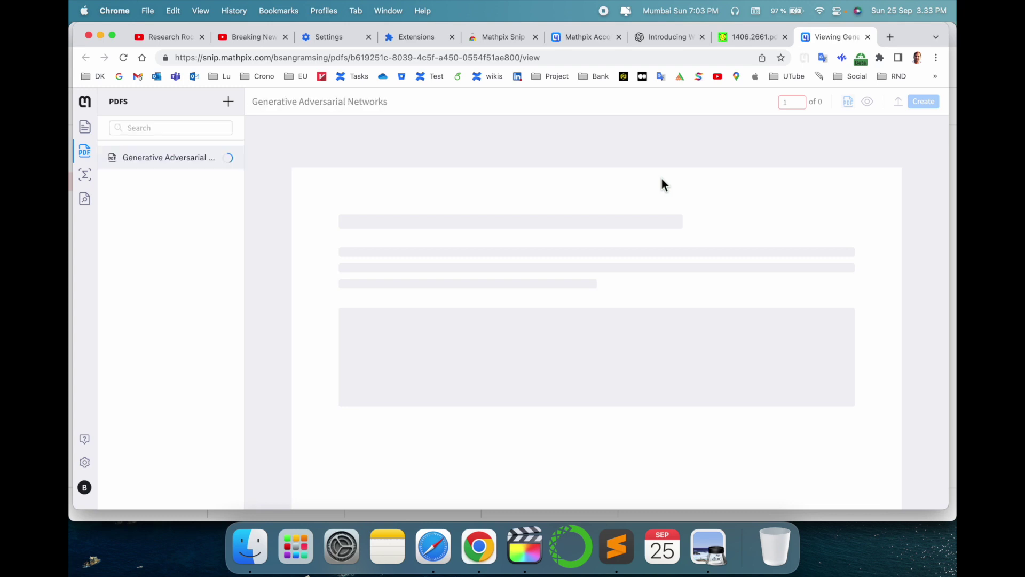
# - Download the arXiv paper to Downloads and upload 1406.2661.pdf to the Snip PDF list
pyautogui.click(229, 102)
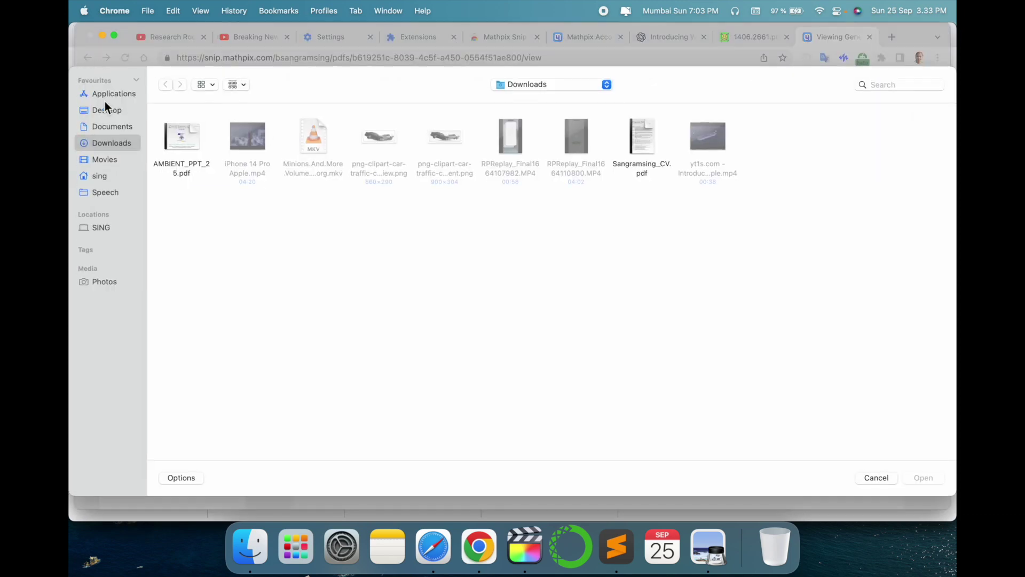
pyautogui.click(750, 37)
pyautogui.click(882, 104)
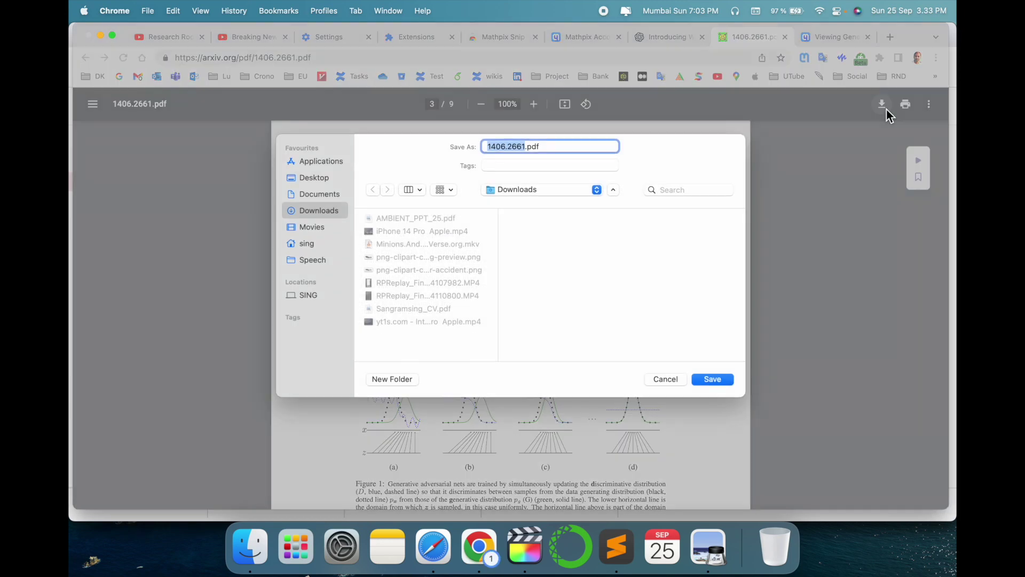
pyautogui.click(713, 379)
pyautogui.hotkey('ctrl', 'Tab')
pyautogui.click(224, 102)
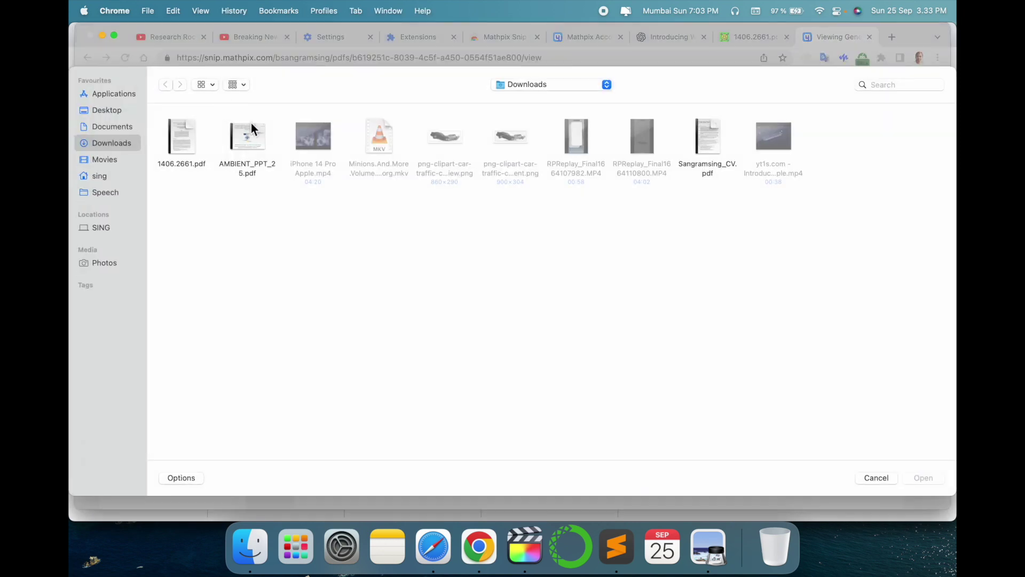
pyautogui.doubleClick(178, 132)
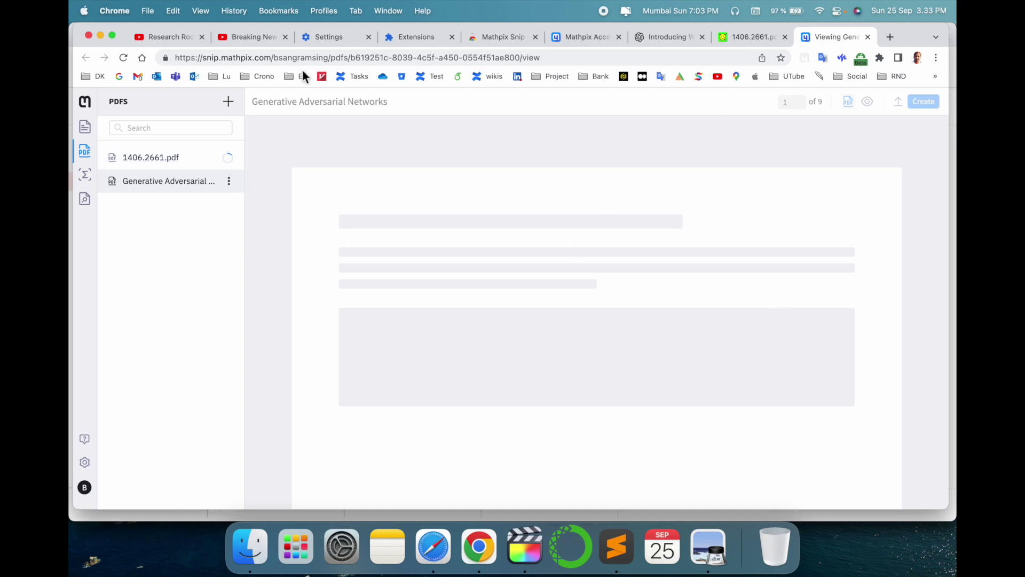
# - Delete the old Generative Adversarial Networks PDF entry and show the saved snips list
pyautogui.click(84, 487)
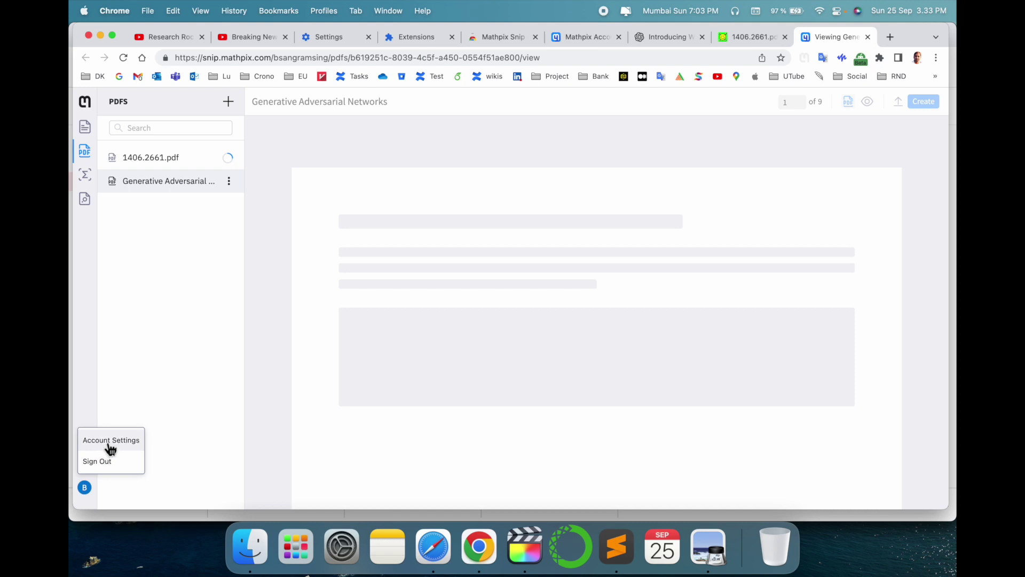
pyautogui.click(137, 334)
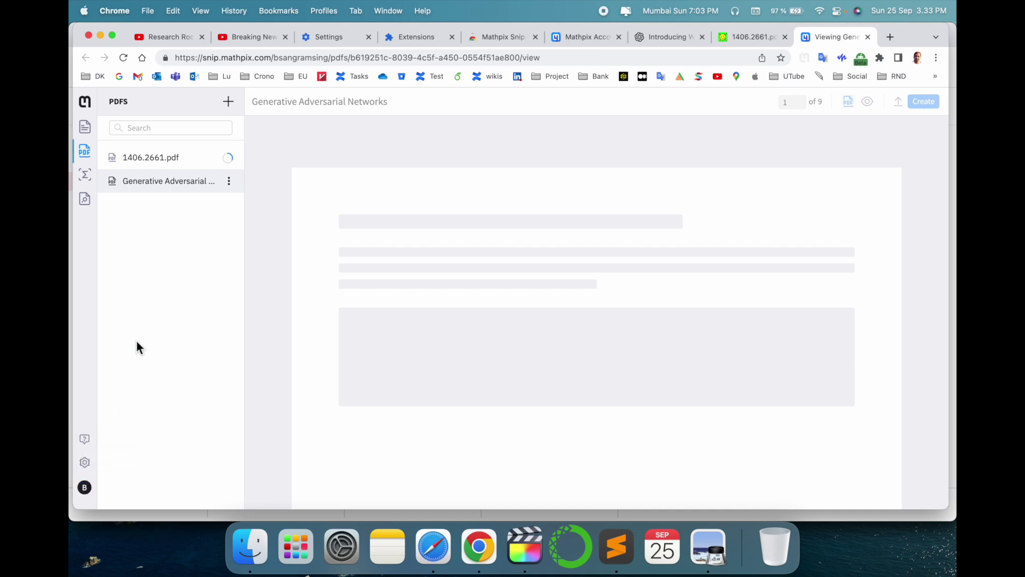
pyautogui.click(231, 184)
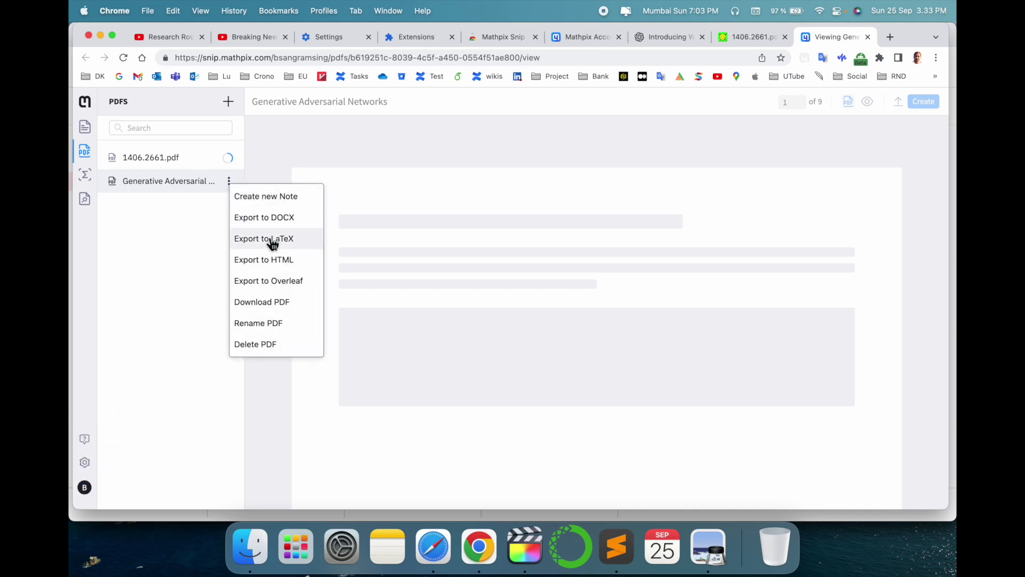
pyautogui.click(270, 344)
pyautogui.click(446, 209)
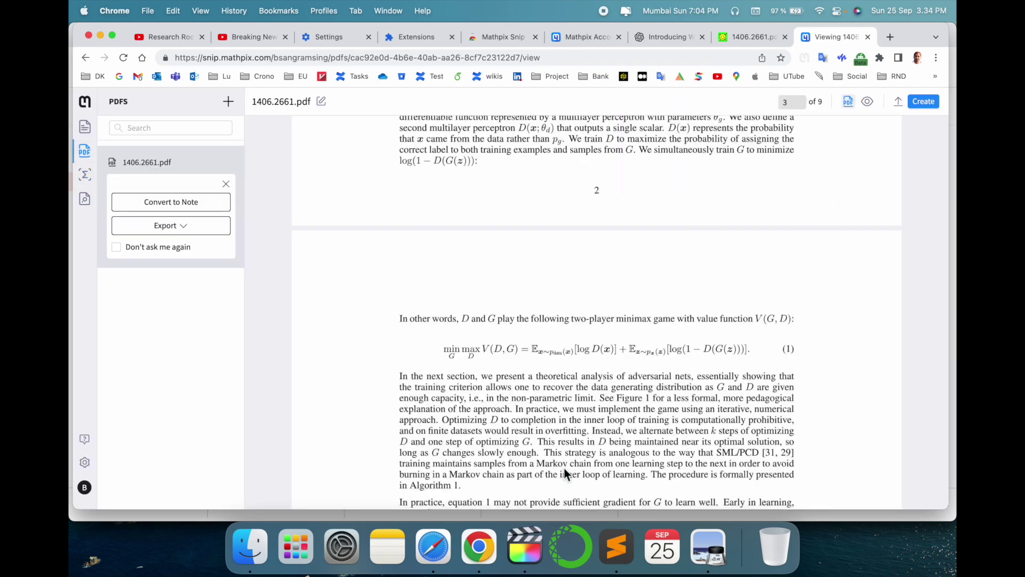
pyautogui.click(84, 175)
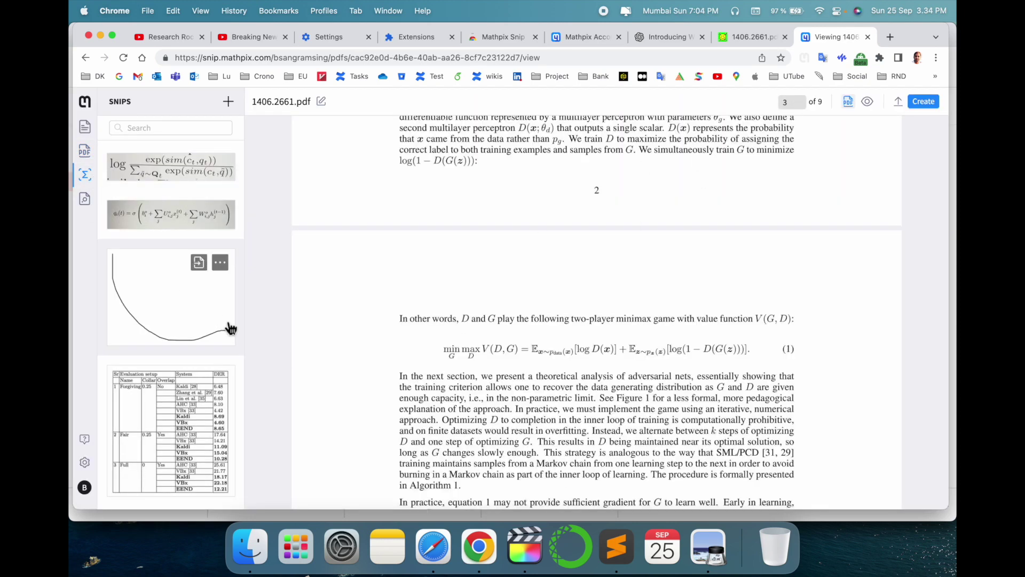
# - Copy the log exp-similarity equation snip as Equation LaTeX
pyautogui.scroll(-10, 231, 328)
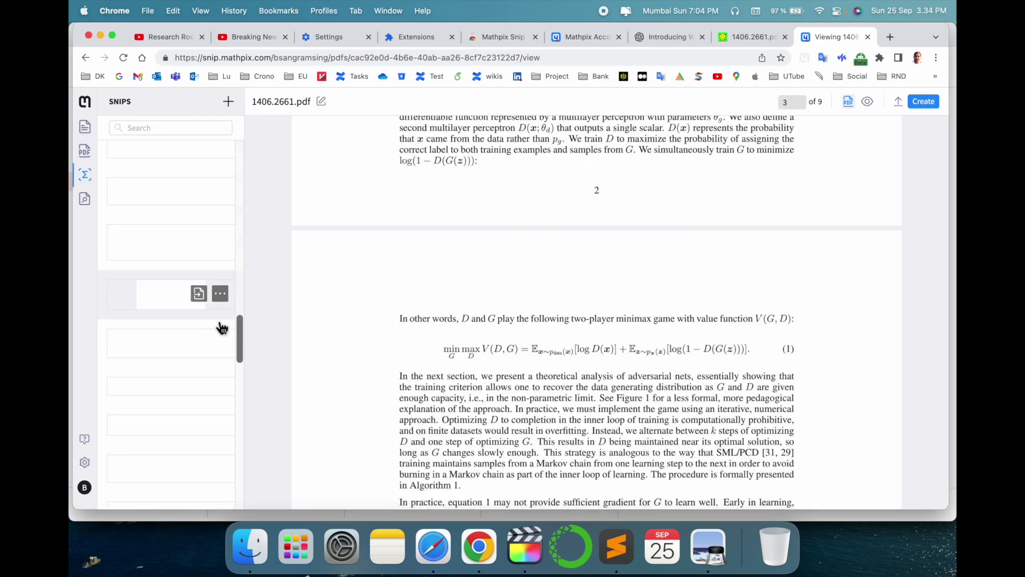
pyautogui.scroll(-10, 222, 328)
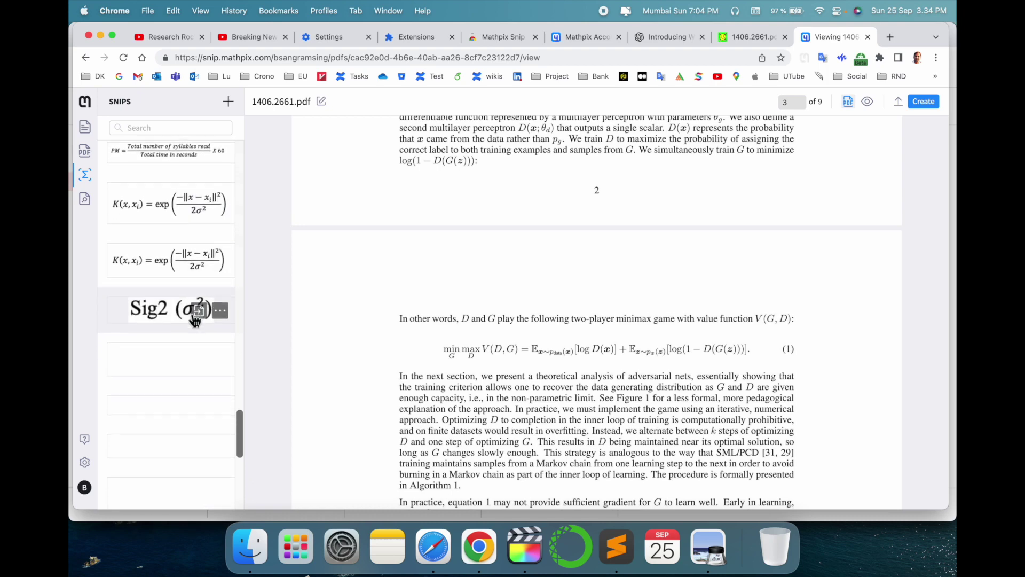
pyautogui.scroll(-5, 194, 320)
pyautogui.click(183, 233)
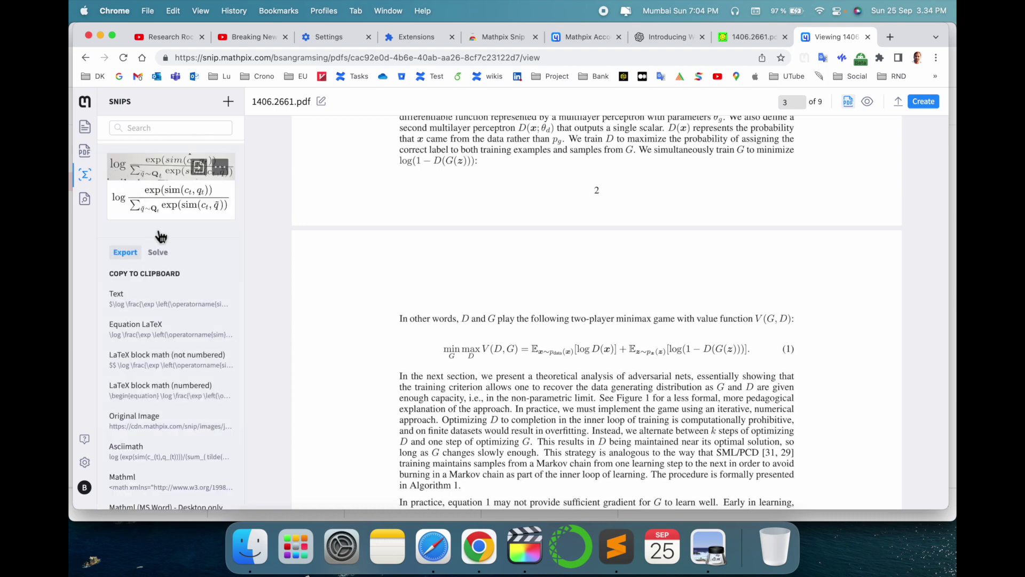
pyautogui.scroll(-1, 178, 269)
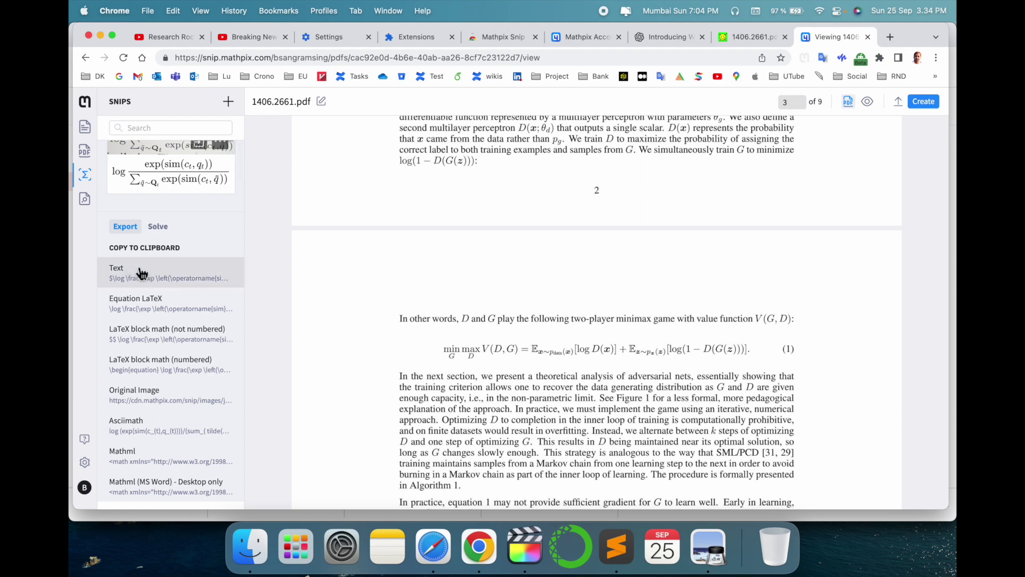
pyautogui.scroll(-1, 163, 312)
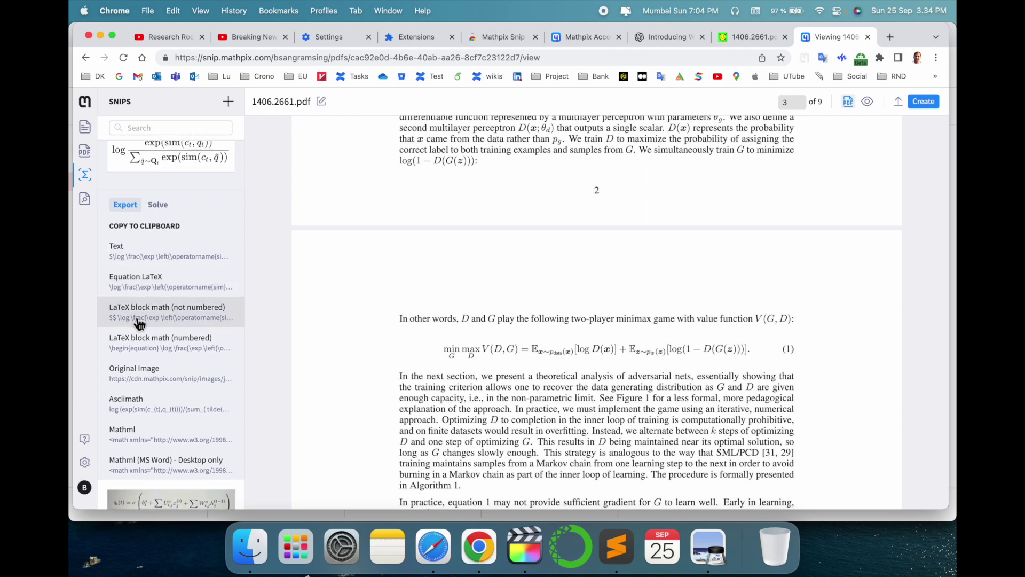
pyautogui.scroll(-5, 144, 316)
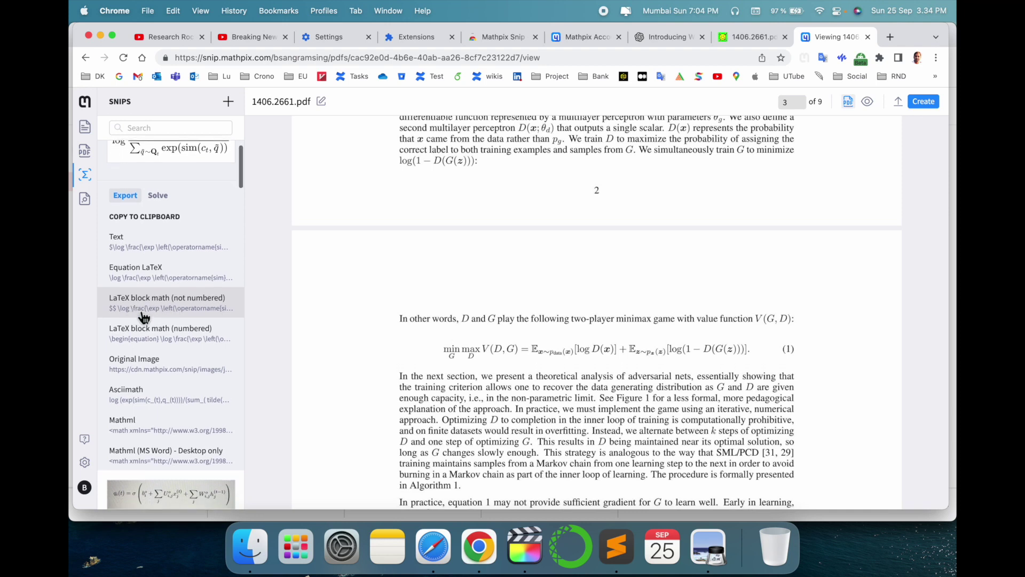
pyautogui.scroll(5, 225, 305)
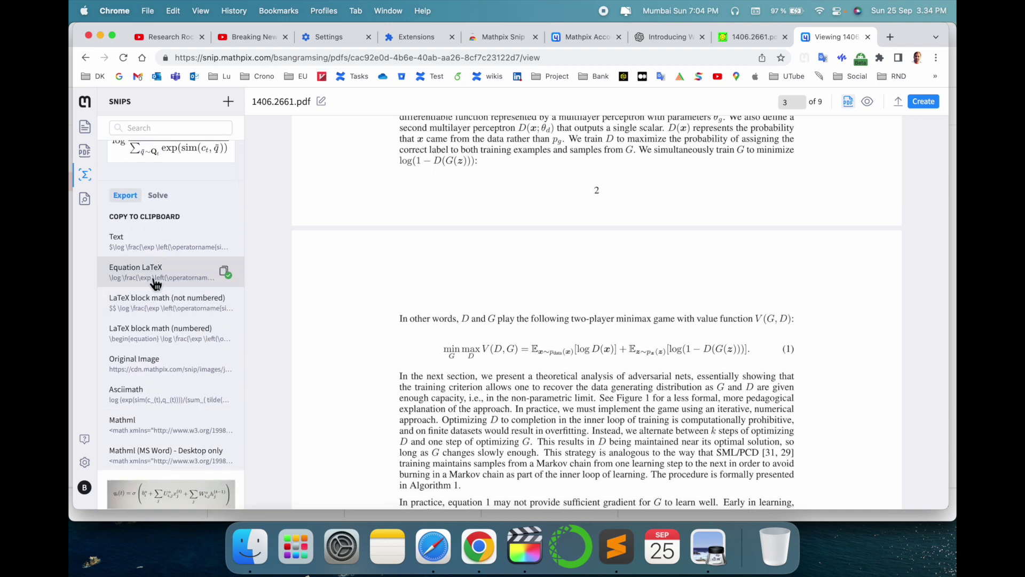
pyautogui.click(226, 274)
# - Paste the copied LaTeX into a new Sublime Text tab, then return to Chrome
pyautogui.click(617, 546)
pyautogui.press('super+n')
pyautogui.press('super+v')
pyautogui.press('super+a')
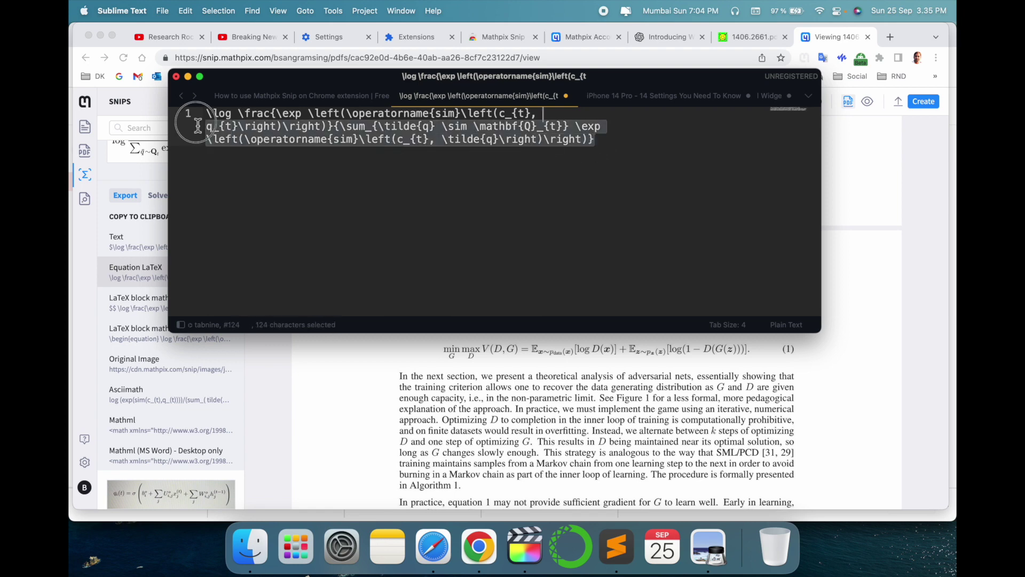
pyautogui.click(335, 220)
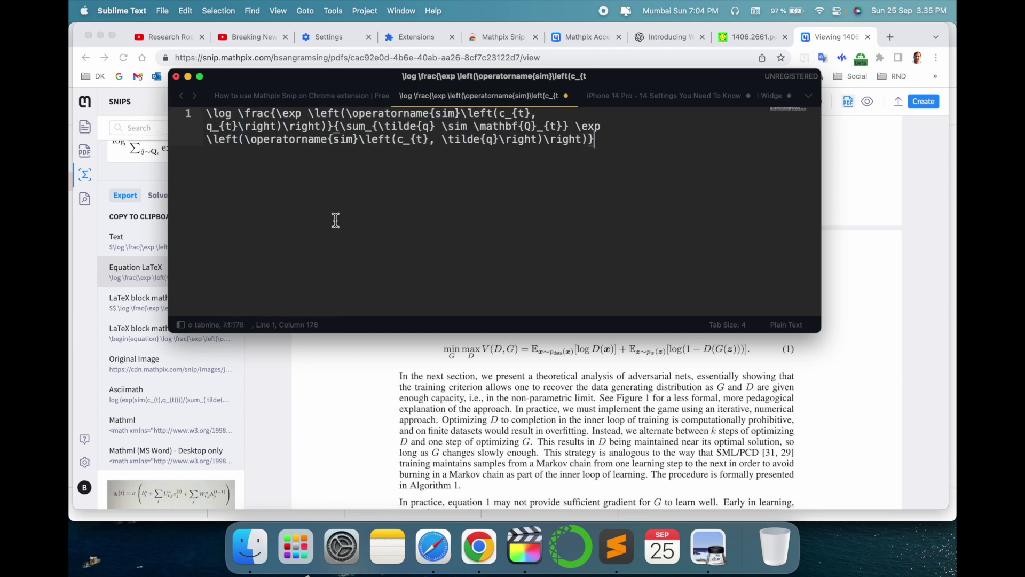
pyautogui.click(122, 220)
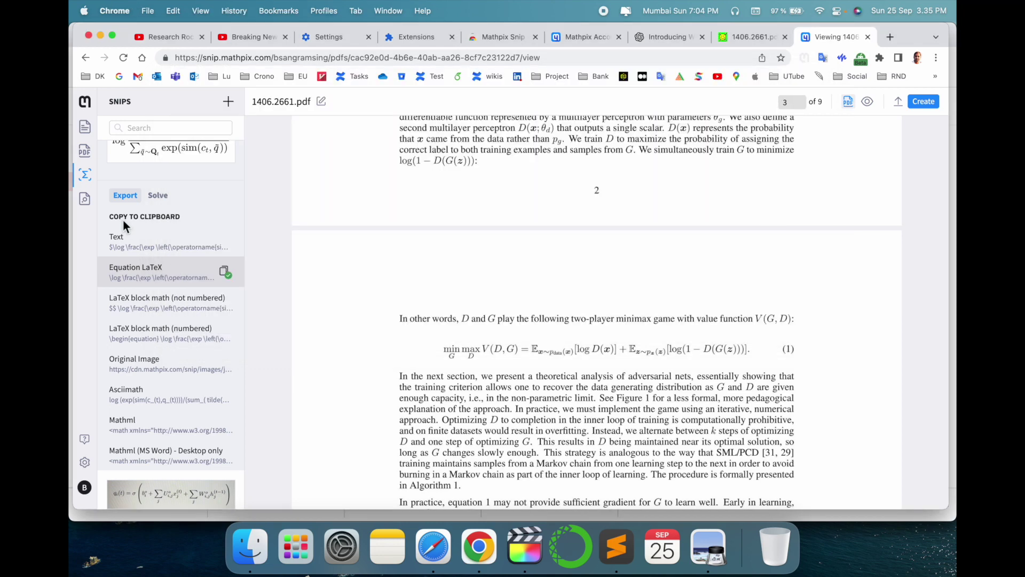
# - Copy the snip as Text, Equation LaTeX, Original Image link, Asciimath, then MathML (MS Word)
pyautogui.click(145, 251)
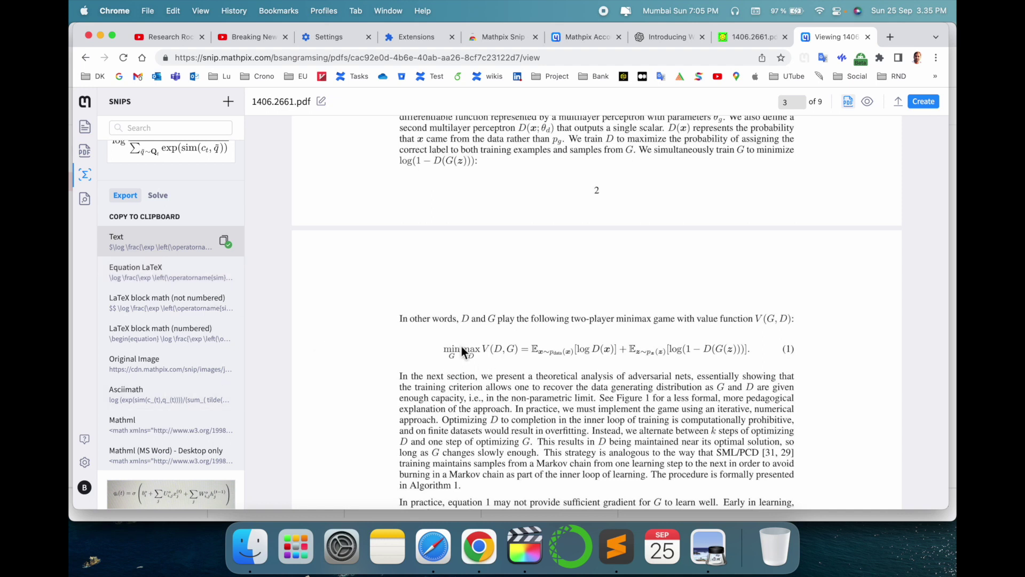
pyautogui.scroll(-2, 451, 349)
pyautogui.click(206, 276)
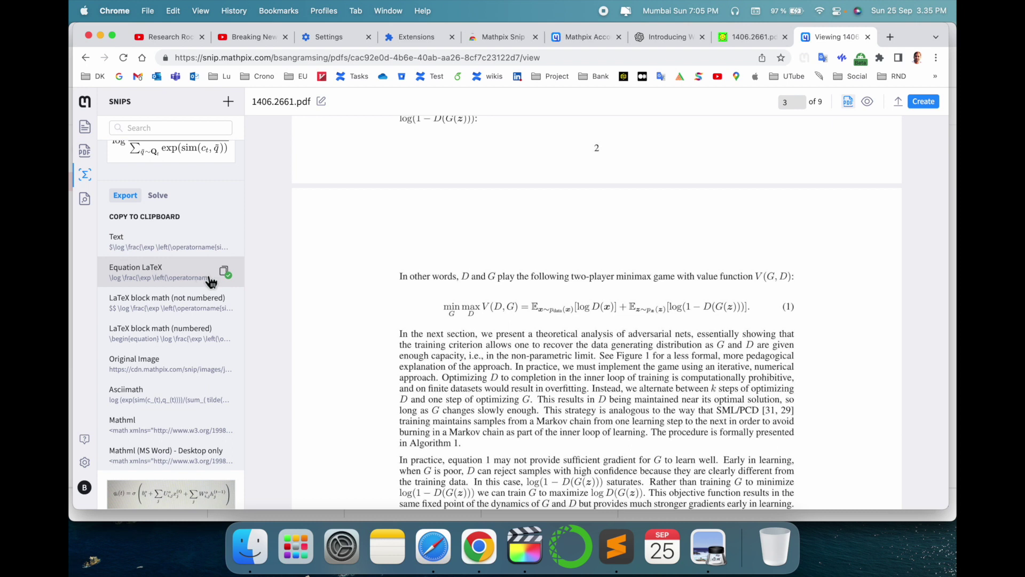
pyautogui.click(161, 366)
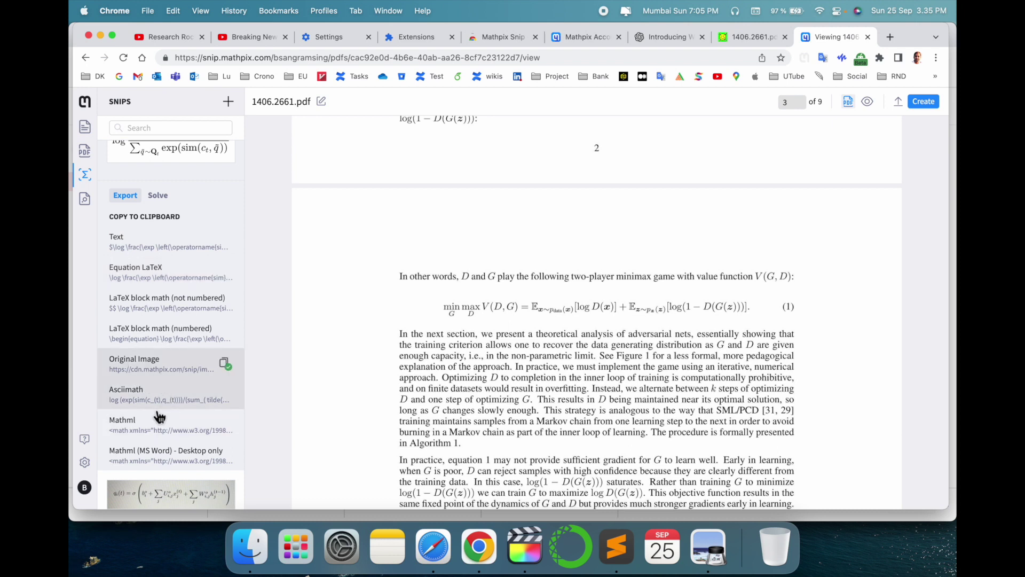
pyautogui.click(157, 408)
pyautogui.scroll(-3, 159, 412)
pyautogui.click(170, 335)
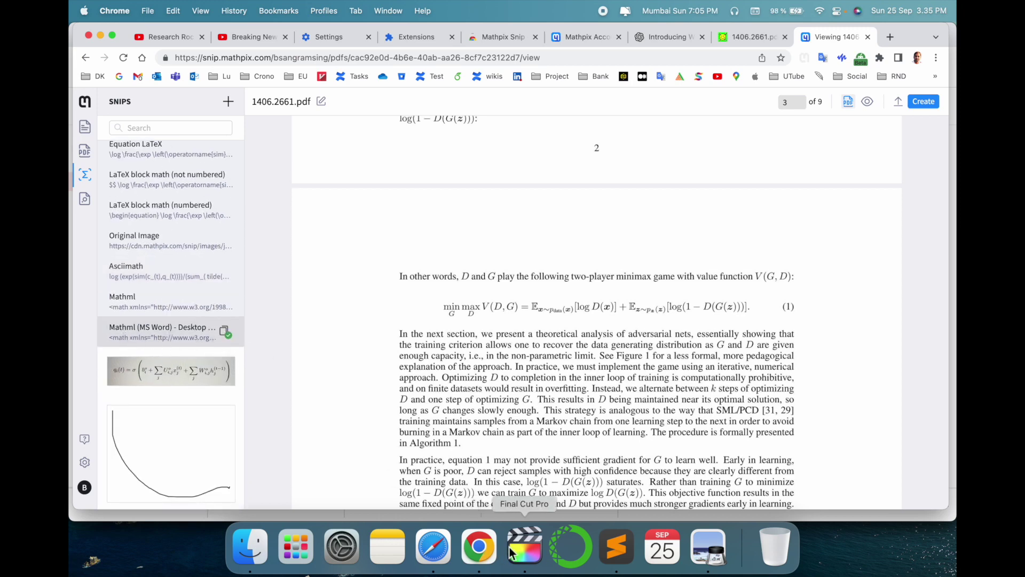
pyautogui.scroll(15, 488, 260)
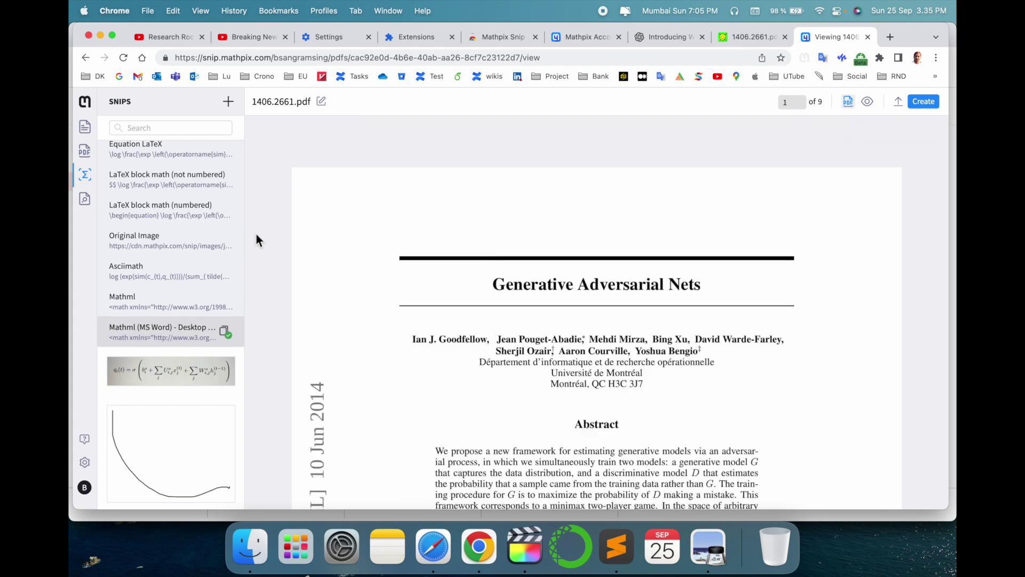
pyautogui.scroll(5, 198, 237)
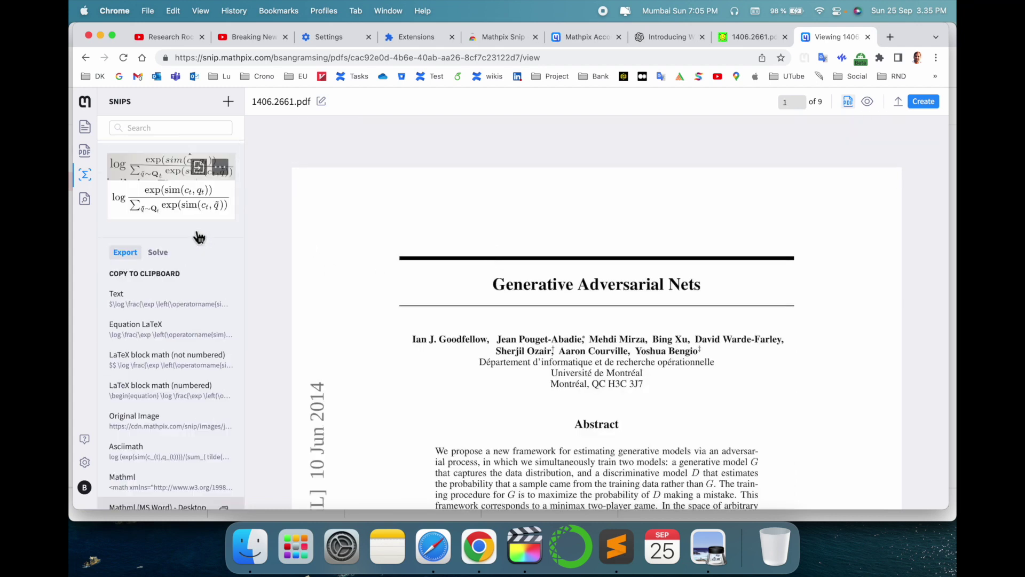